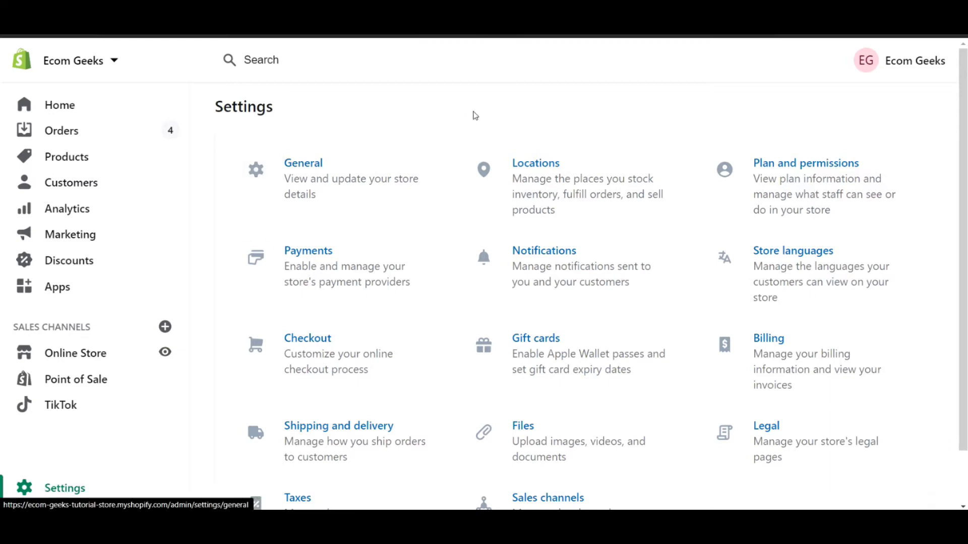
- Open Locations settings to see the Calgary, Ottawa and Vancouver store locations
{"action": "left_click", "coordinate": [534, 168]}
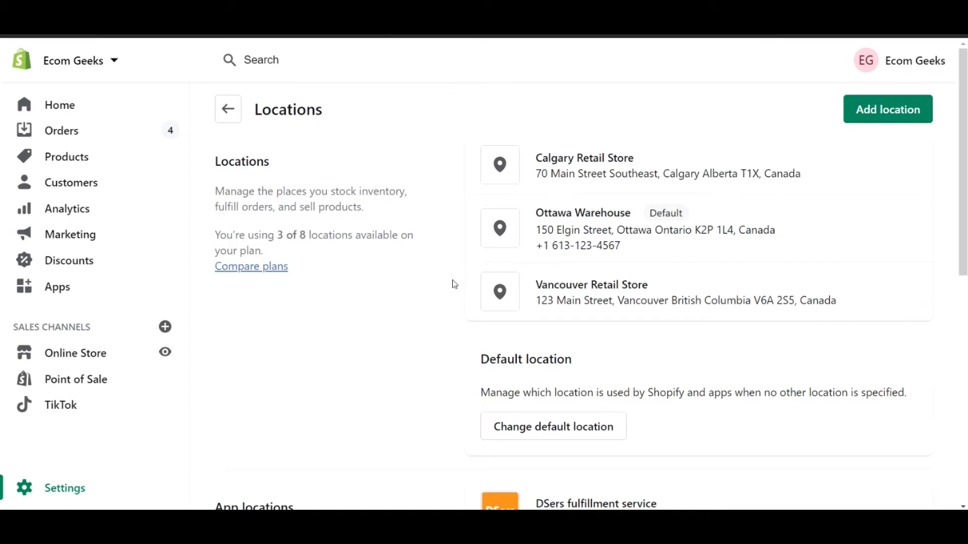
{"action": "left_click", "coordinate": [594, 292]}
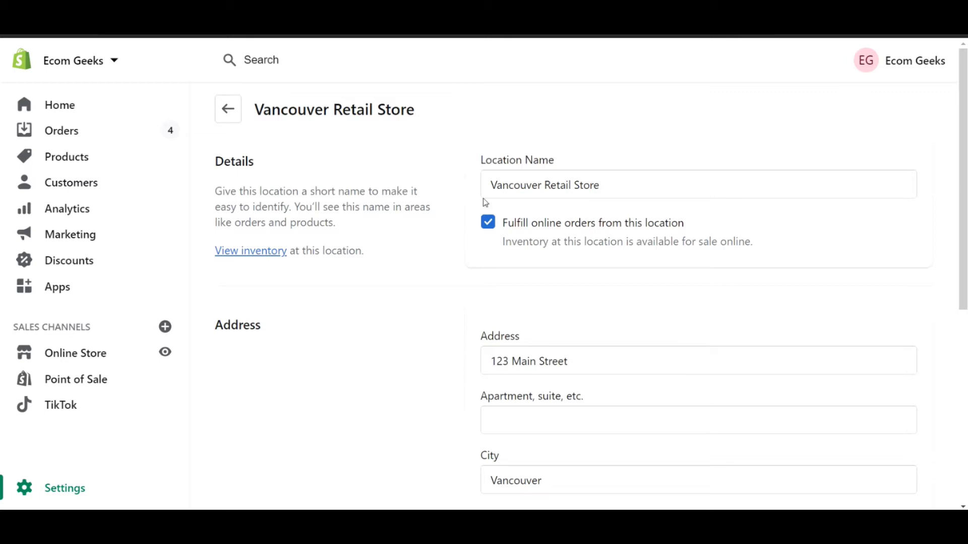
{"action": "left_click_drag", "start_coordinate": [600, 185], "coordinate": [484, 184]}
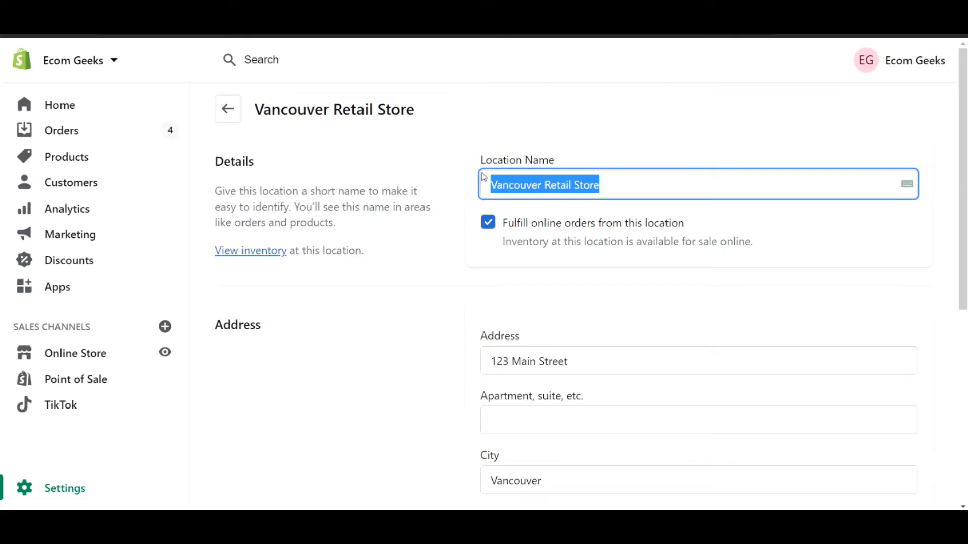
{"action": "left_click", "coordinate": [594, 136]}
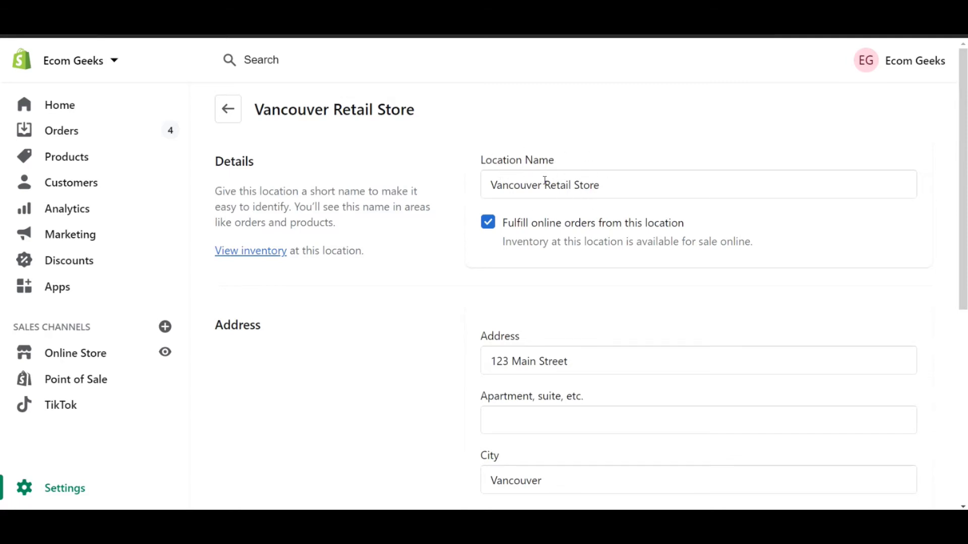
{"action": "left_click", "coordinate": [227, 110]}
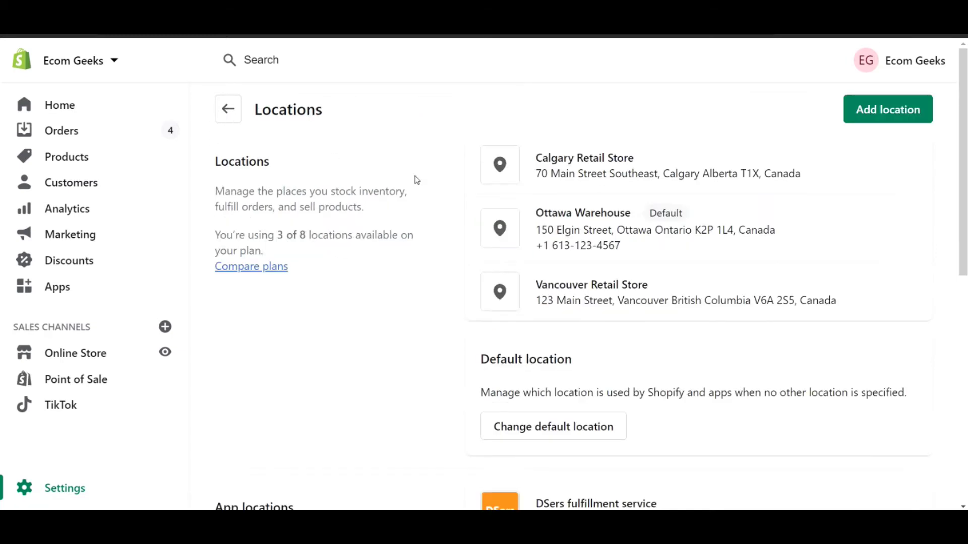
- Find the fulfillment priority ranking Calgary, Ottawa, Vancouver and open it for editing
{"action": "scroll", "coordinate": [416, 180], "scroll_direction": "down", "scroll_amount": 10}
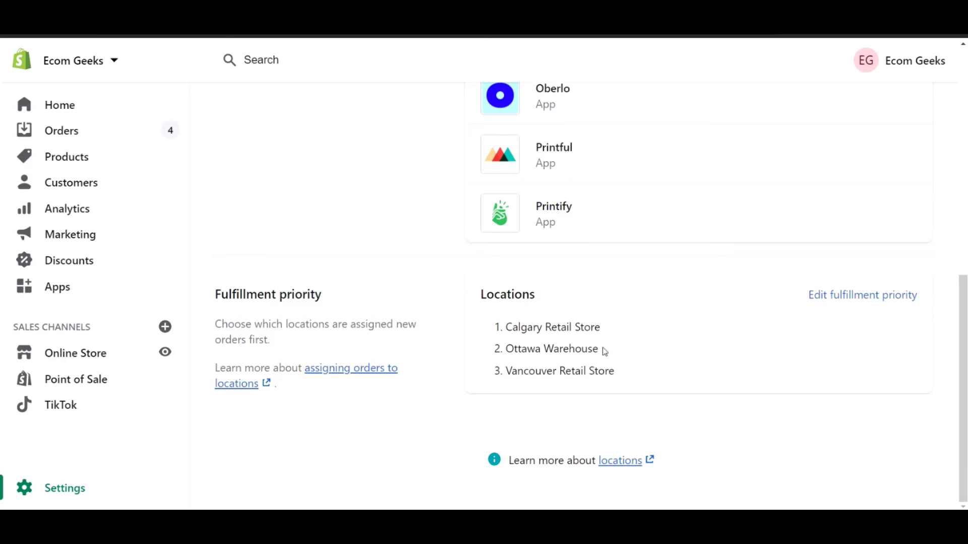
{"action": "left_click_drag", "start_coordinate": [605, 352], "coordinate": [505, 350]}
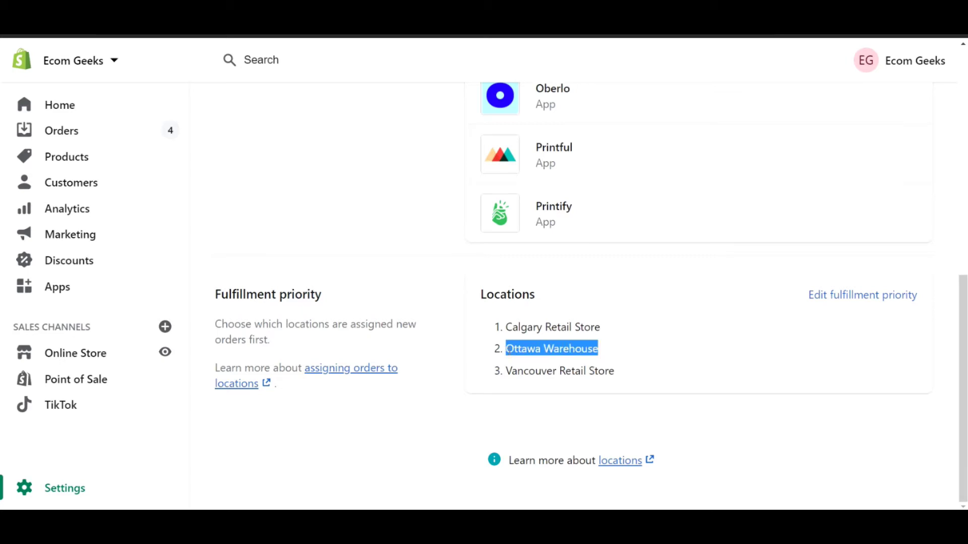
{"action": "left_click", "coordinate": [641, 359]}
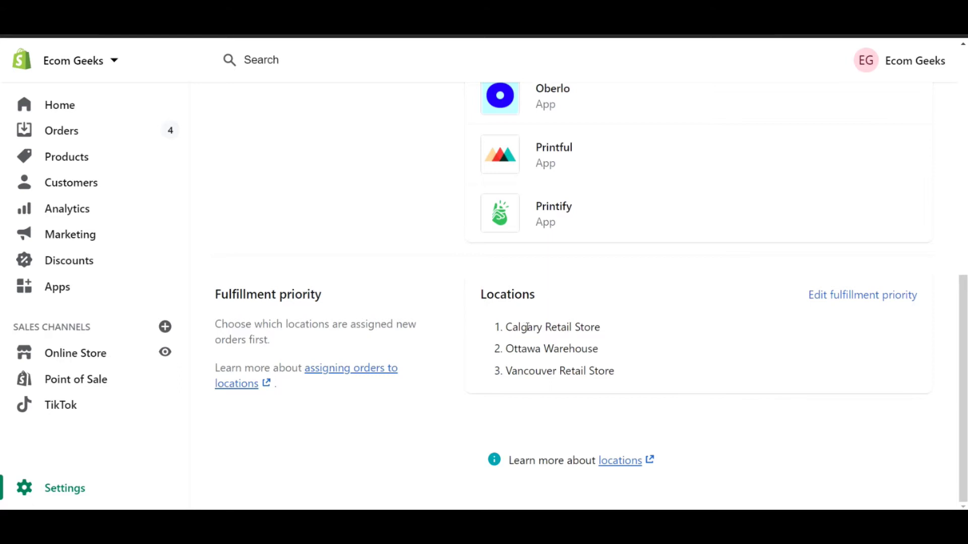
{"action": "left_click", "coordinate": [870, 297]}
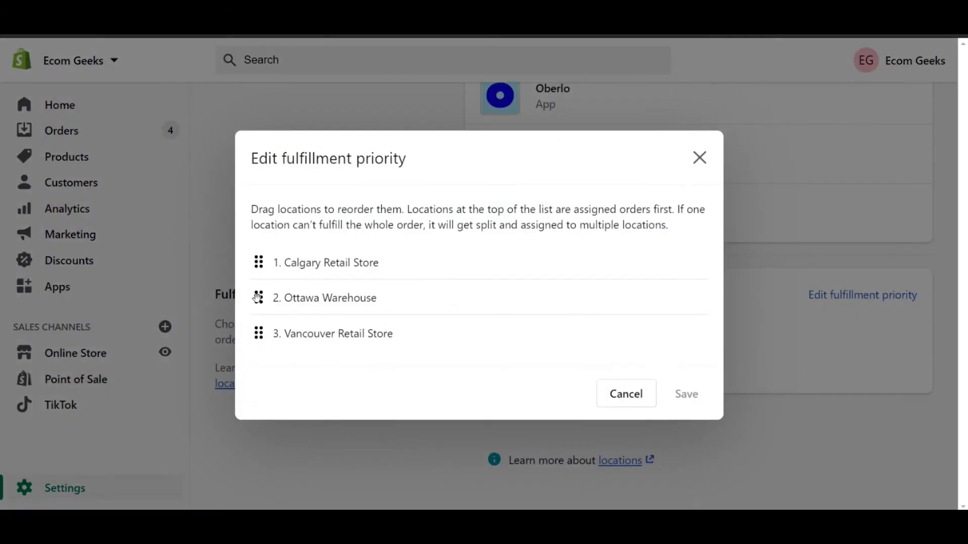
- Move Ottawa Warehouse to first in fulfillment priority and save the new order
{"action": "left_click_drag", "start_coordinate": [257, 298], "coordinate": [259, 263]}
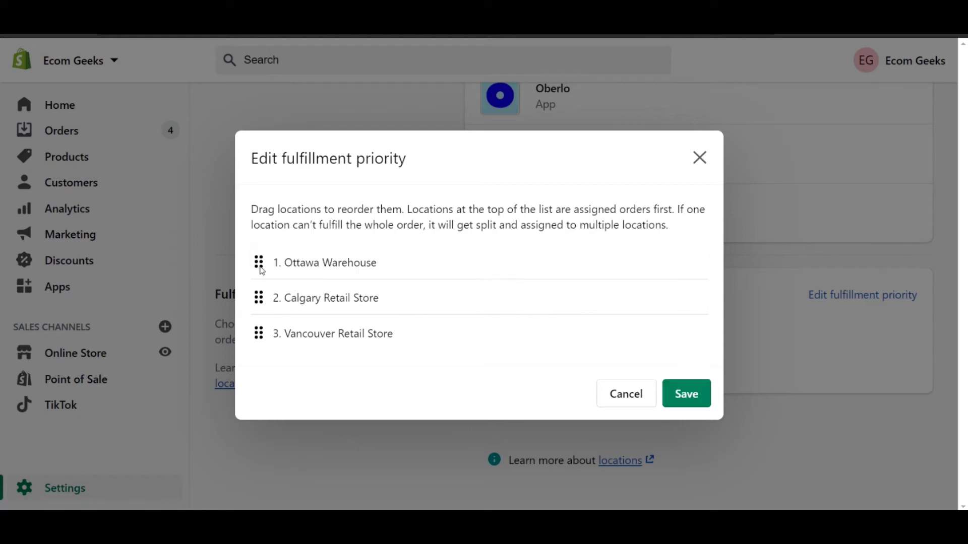
{"action": "left_click", "coordinate": [686, 399]}
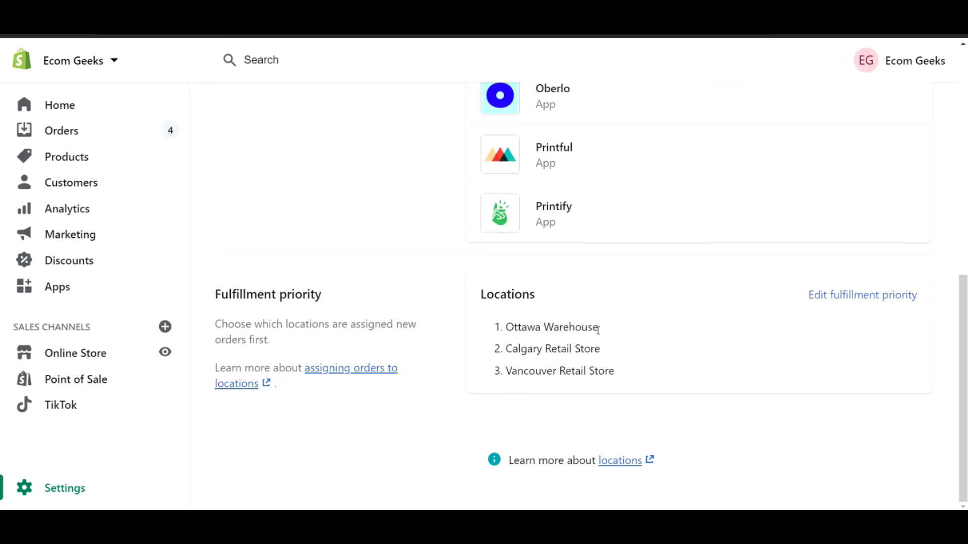
{"action": "left_click", "coordinate": [58, 289]}
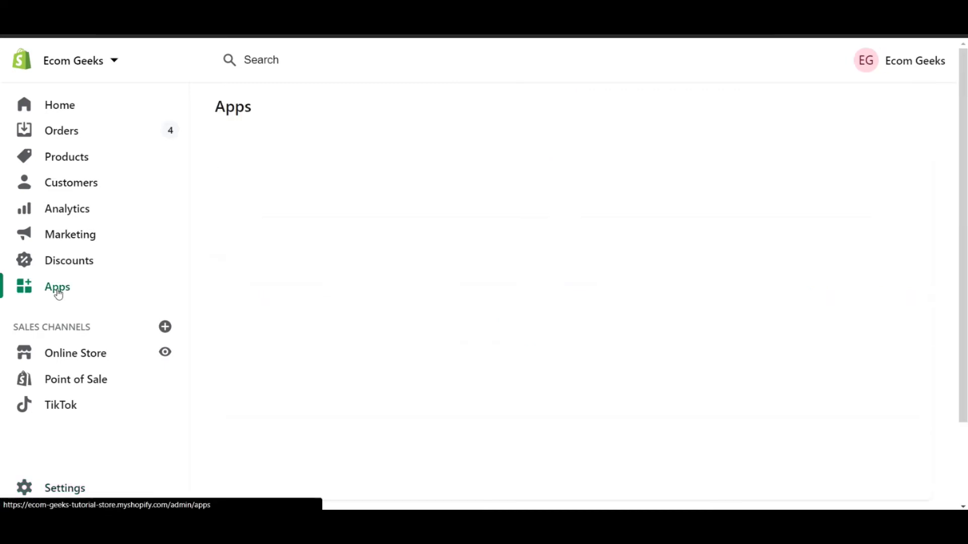
- Find Shopify Local Delivery among the nine installed apps
{"action": "scroll", "coordinate": [627, 144], "scroll_direction": "down", "scroll_amount": 2}
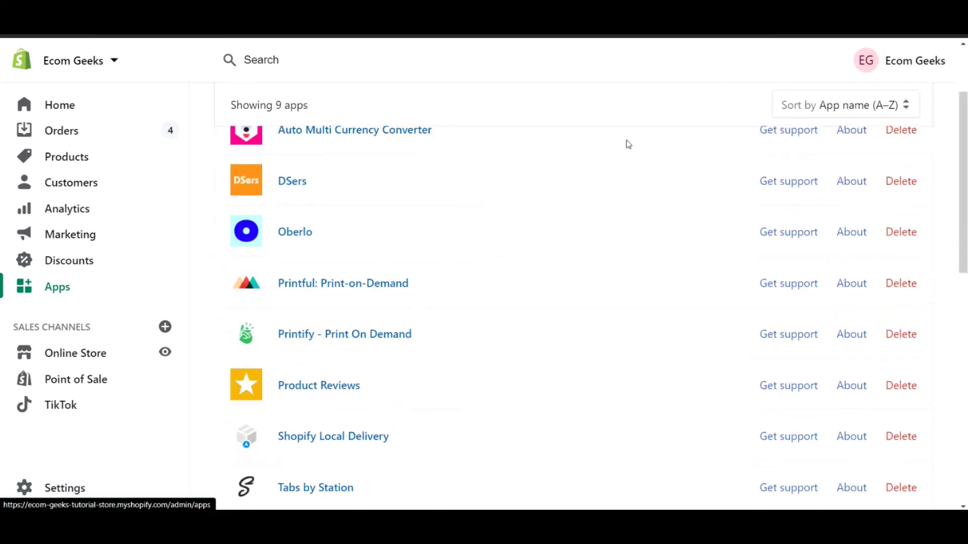
{"action": "scroll", "coordinate": [628, 144], "scroll_direction": "down", "scroll_amount": 5}
{"action": "scroll", "coordinate": [313, 205], "scroll_direction": "up", "scroll_amount": 1}
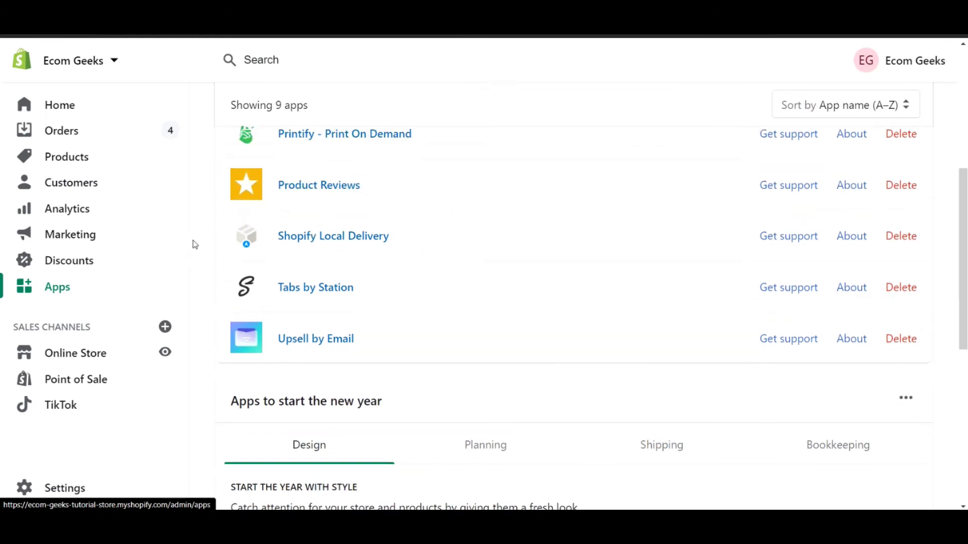
{"action": "triple_click", "coordinate": [256, 240]}
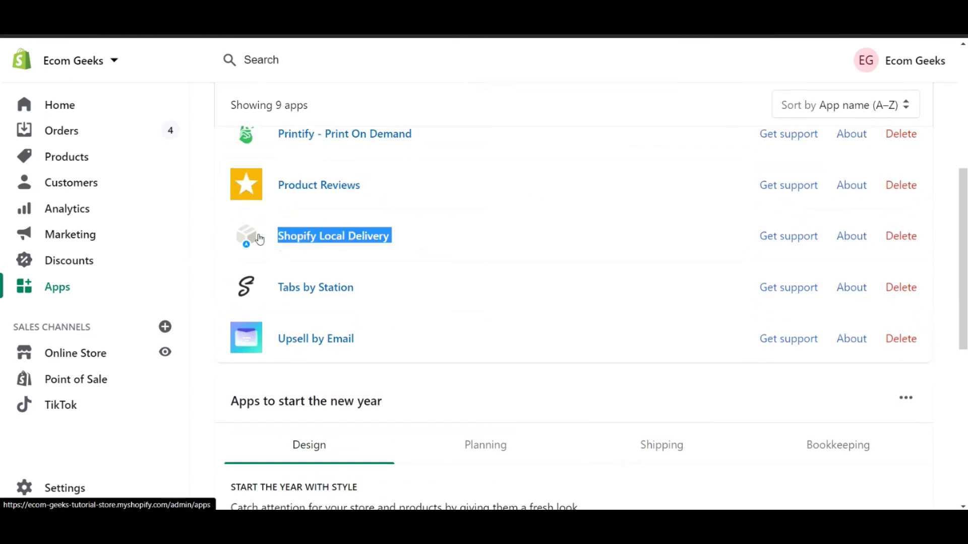
{"action": "left_click", "coordinate": [205, 238]}
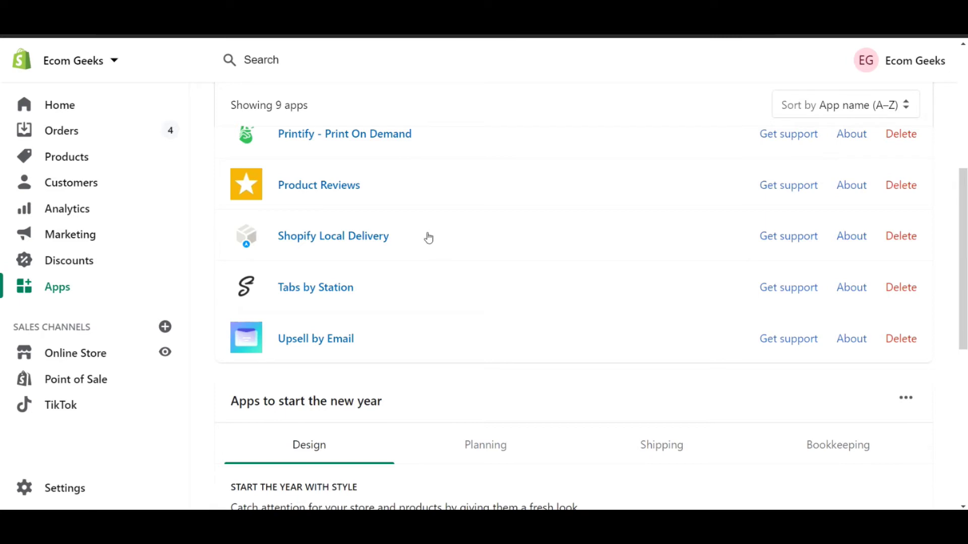
{"action": "scroll", "coordinate": [429, 238], "scroll_direction": "up", "scroll_amount": 1}
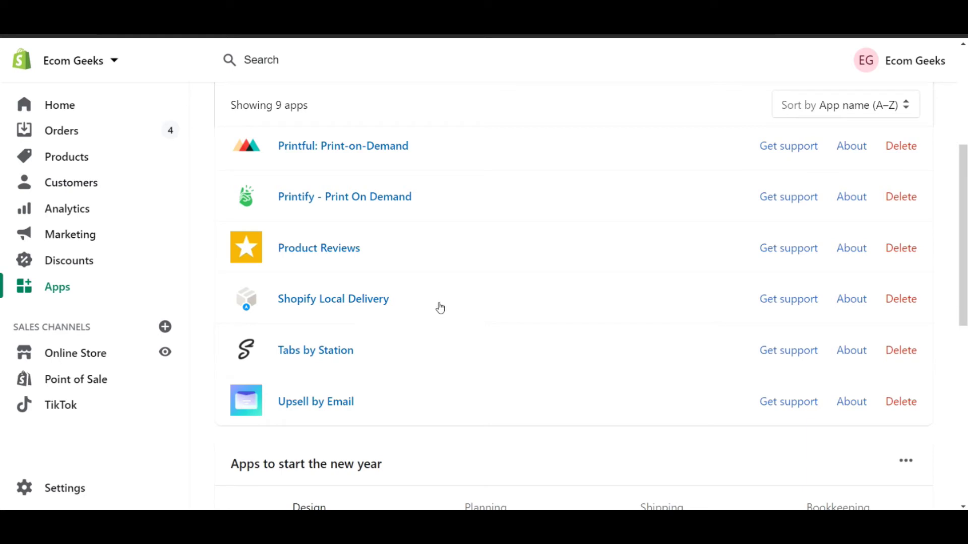
{"action": "left_click", "coordinate": [56, 493]}
- Check Local delivery in Shipping and delivery: only Calgary Retail Store currently offers it
{"action": "left_click", "coordinate": [340, 439]}
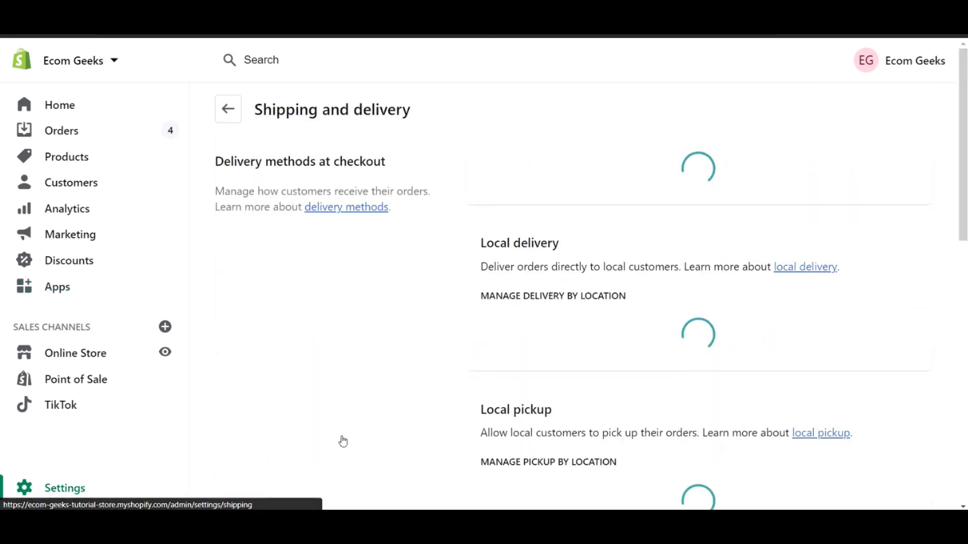
{"action": "scroll", "coordinate": [412, 278], "scroll_direction": "down", "scroll_amount": 8}
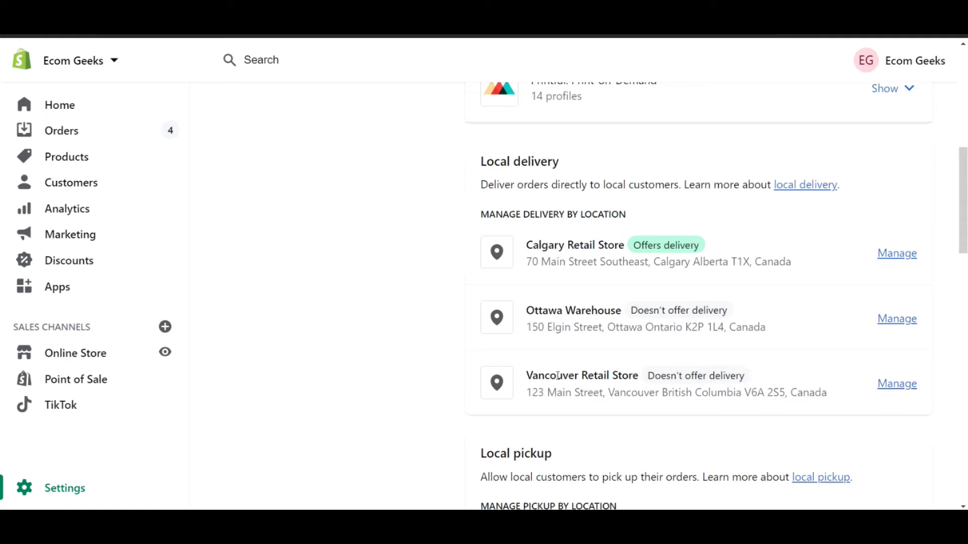
- Turn on local delivery for Vancouver Retail Store, defining the area by radius, not postal codes
{"action": "left_click", "coordinate": [897, 385]}
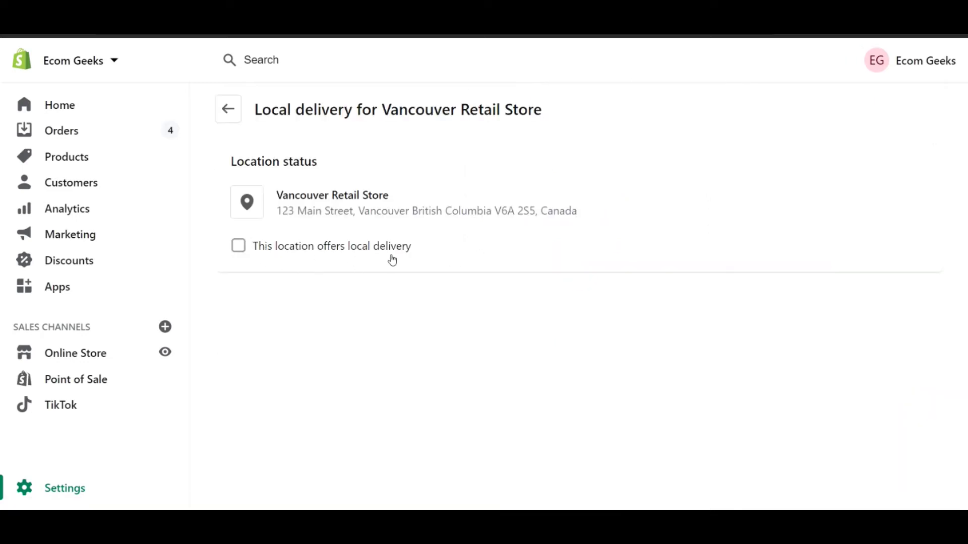
{"action": "left_click", "coordinate": [238, 247]}
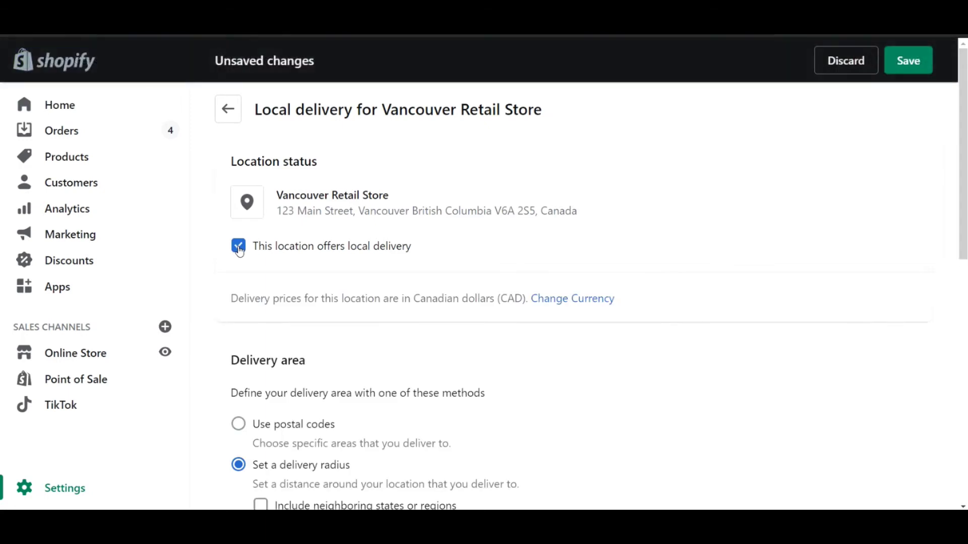
{"action": "scroll", "coordinate": [646, 237], "scroll_direction": "down", "scroll_amount": 5}
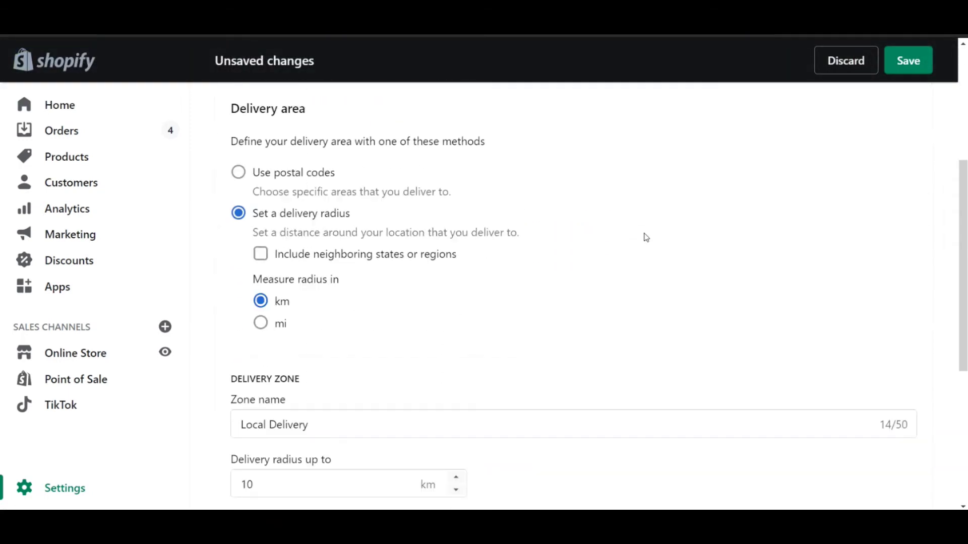
{"action": "scroll", "coordinate": [530, 323], "scroll_direction": "up", "scroll_amount": 1}
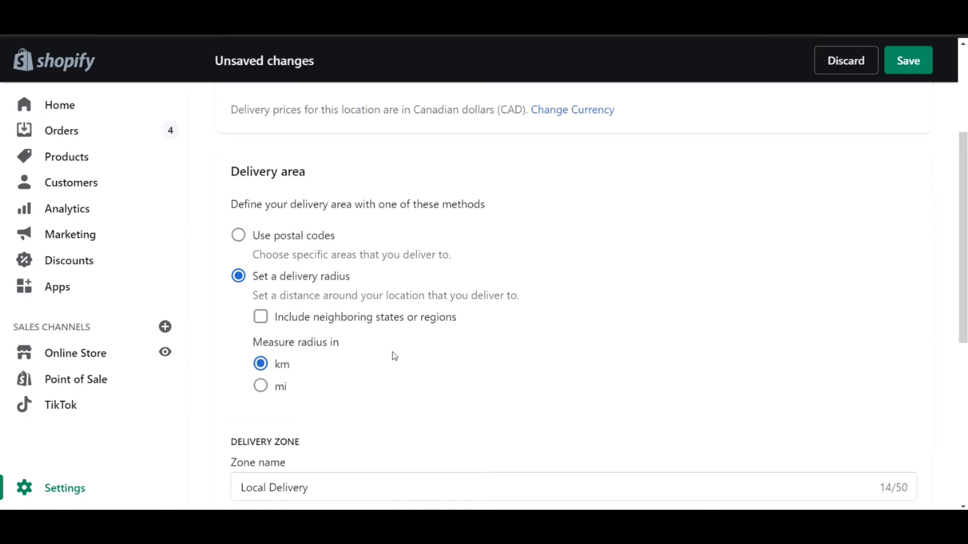
{"action": "left_click", "coordinate": [293, 242]}
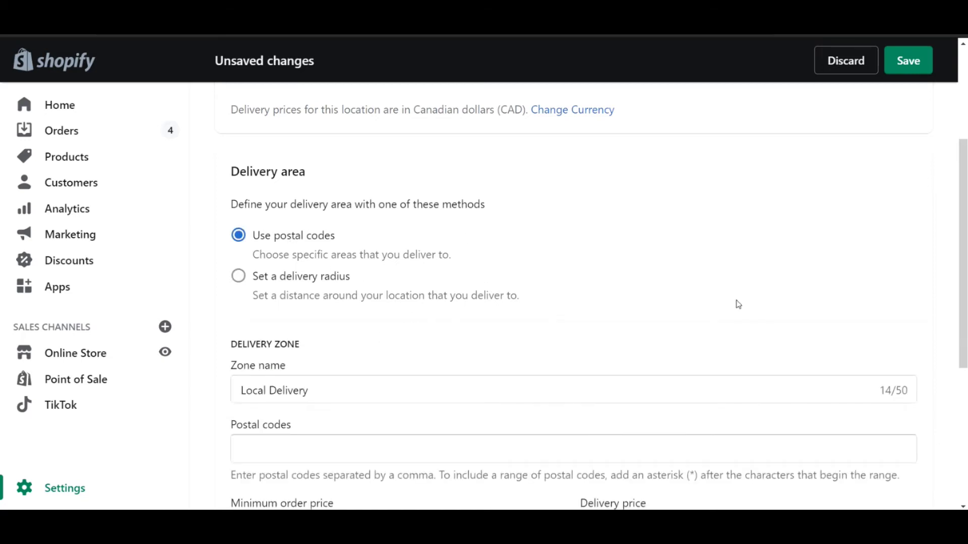
{"action": "scroll", "coordinate": [676, 285], "scroll_direction": "down", "scroll_amount": 2}
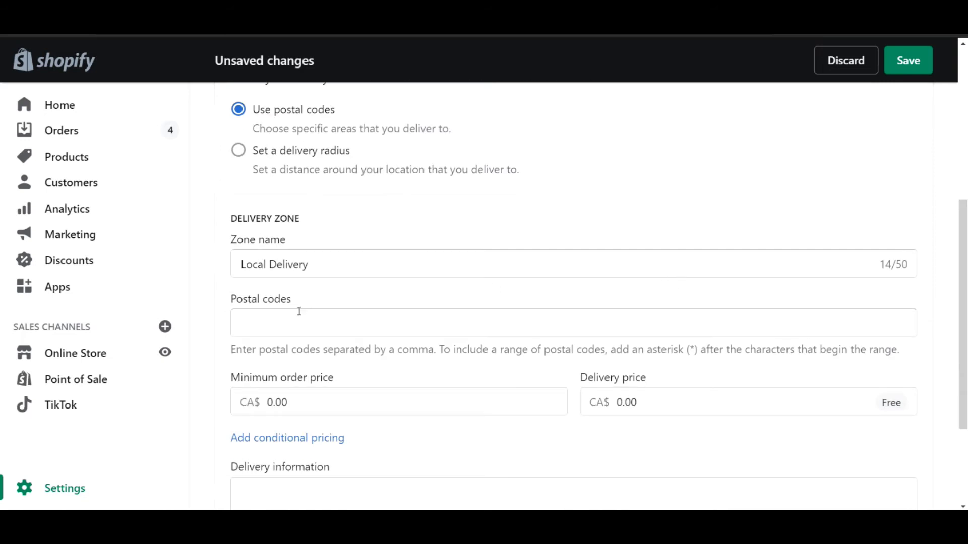
{"action": "scroll", "coordinate": [600, 241], "scroll_direction": "up", "scroll_amount": 1}
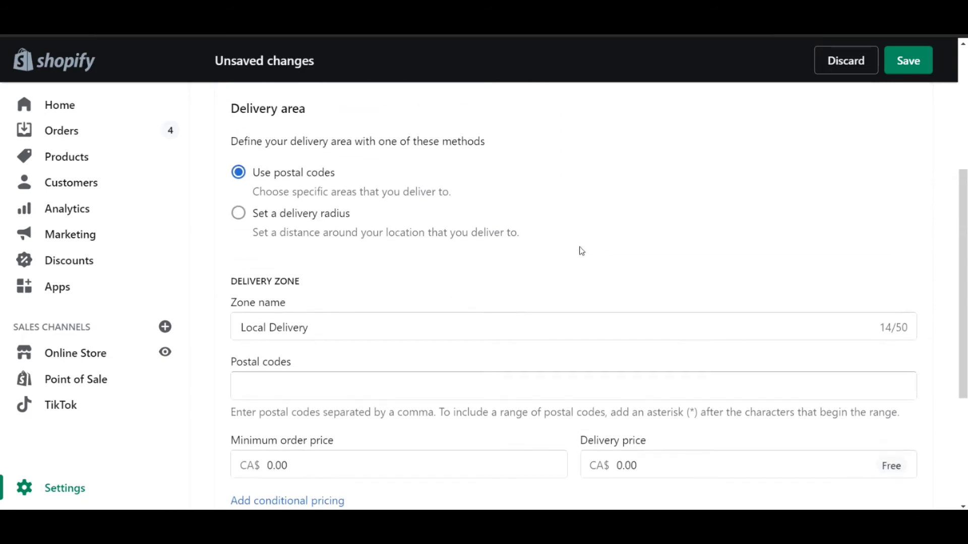
{"action": "left_click", "coordinate": [239, 221]}
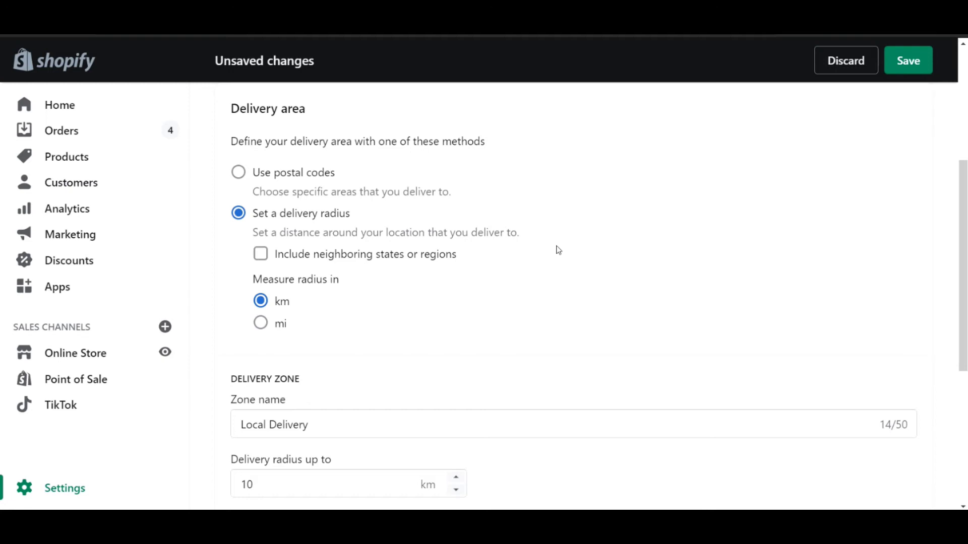
- Change the delivery radius from 10 km to 15 km
{"action": "scroll", "coordinate": [538, 283], "scroll_direction": "down", "scroll_amount": 1}
{"action": "scroll", "coordinate": [537, 287], "scroll_direction": "down", "scroll_amount": 2}
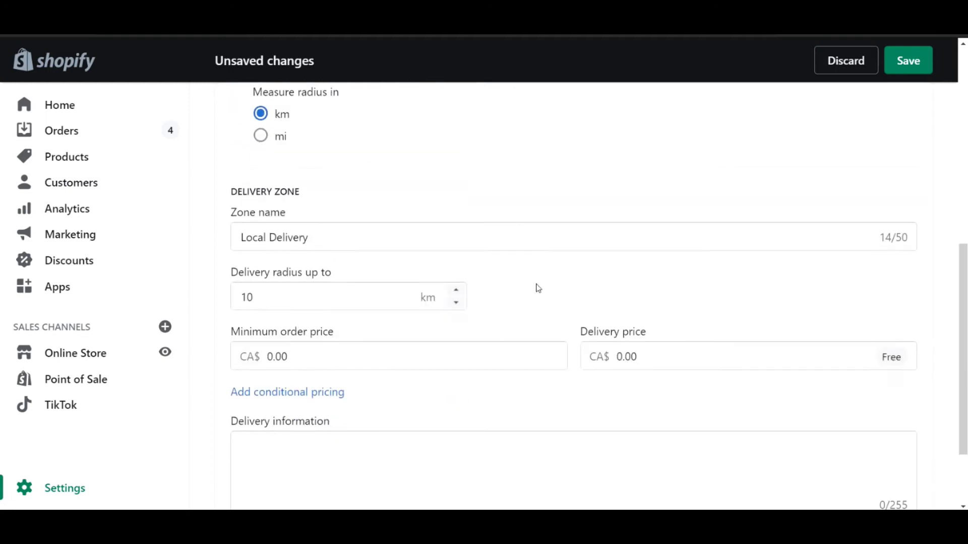
{"action": "left_click_drag", "start_coordinate": [292, 305], "coordinate": [227, 295]}
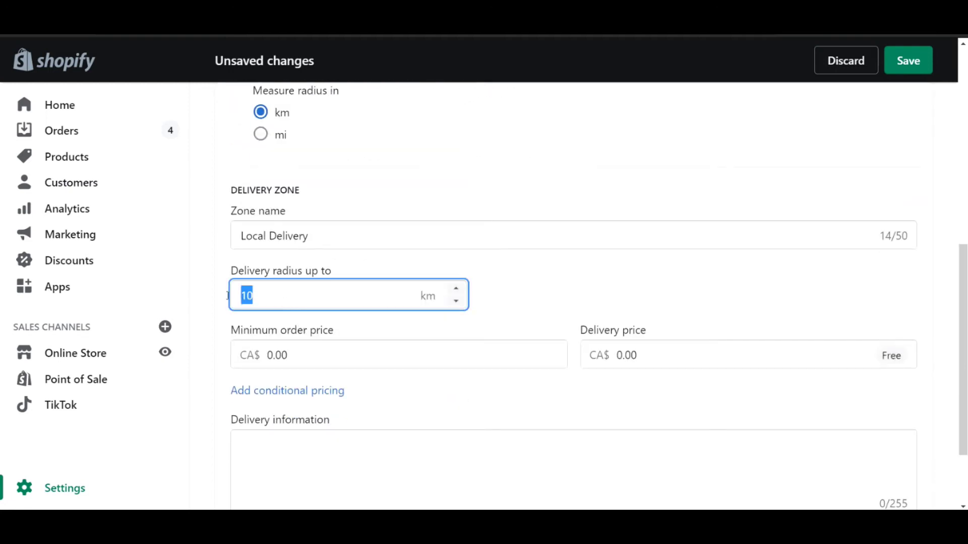
{"action": "type", "text": "15"}
{"action": "left_click", "coordinate": [522, 302]}
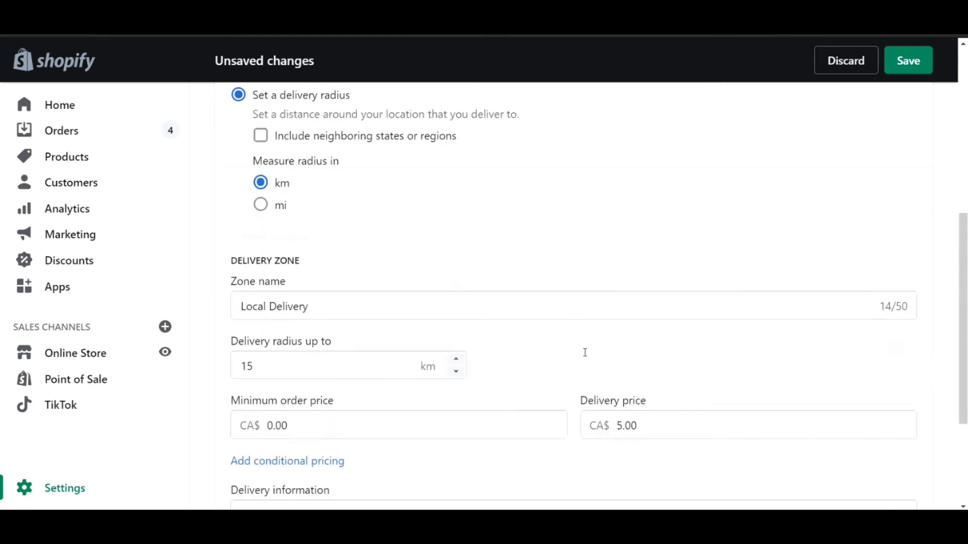
{"action": "scroll", "coordinate": [583, 351], "scroll_direction": "down", "scroll_amount": 2}
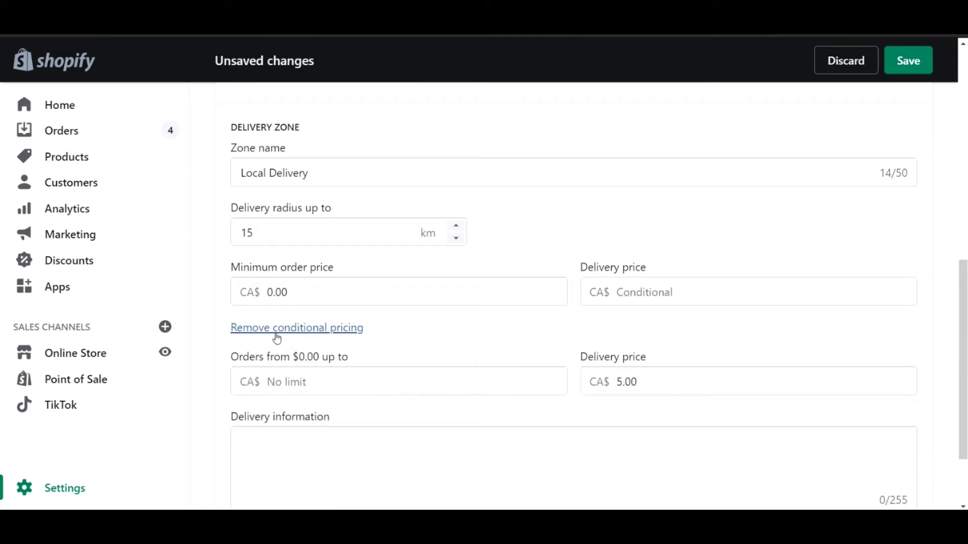
- Set the first price tier to CA$5.00 for orders up to $25.00
{"action": "scroll", "coordinate": [469, 333], "scroll_direction": "down", "scroll_amount": 1}
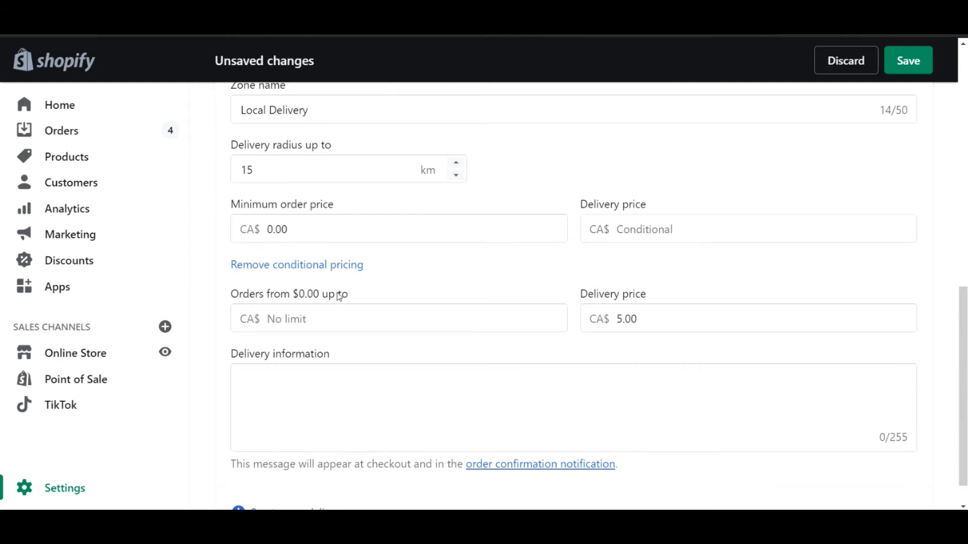
{"action": "left_click", "coordinate": [297, 320]}
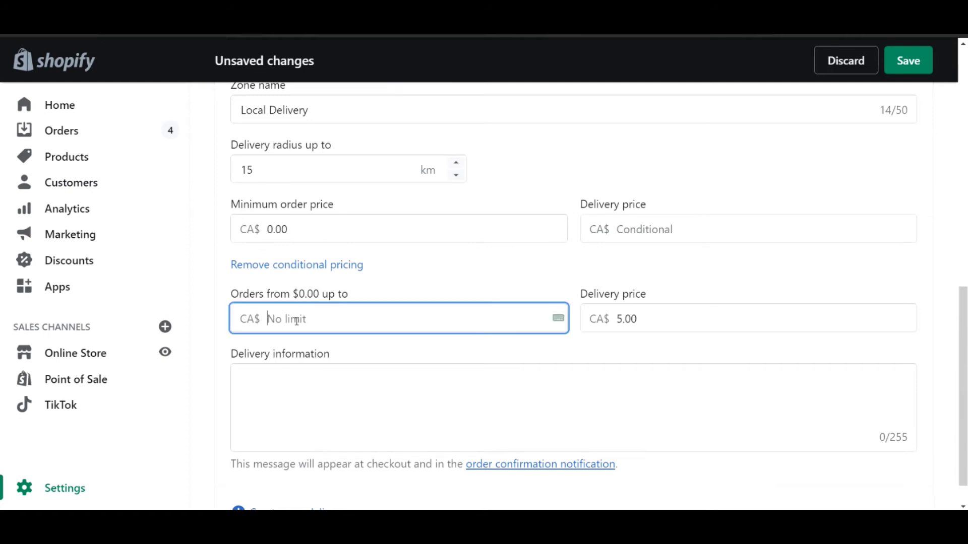
{"action": "type", "text": "25.00"}
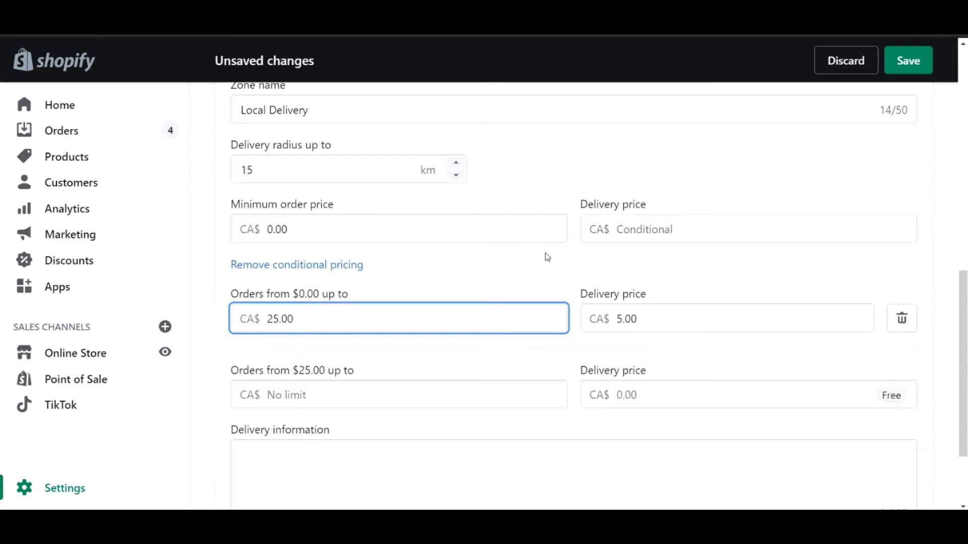
{"action": "left_click", "coordinate": [658, 327]}
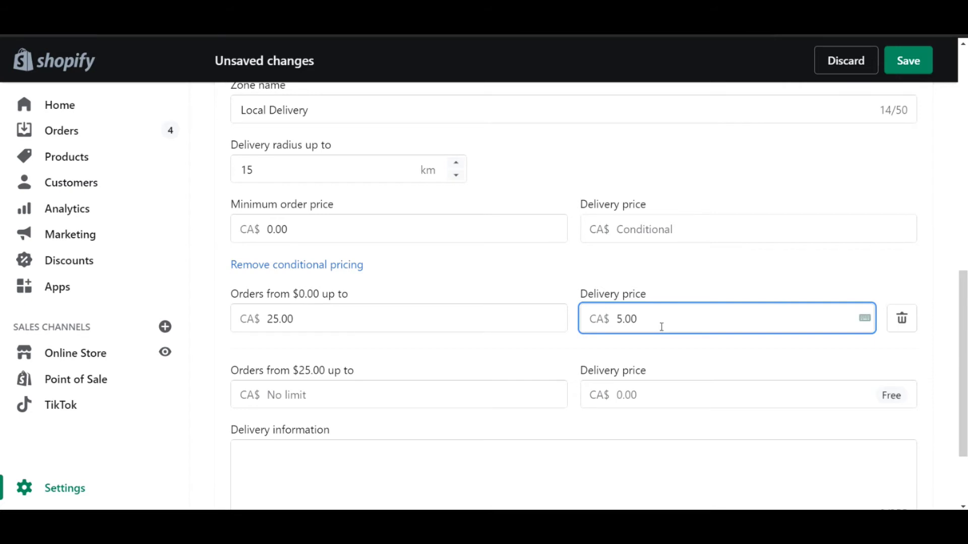
{"action": "left_click_drag", "start_coordinate": [615, 319], "coordinate": [655, 325]}
{"action": "left_click", "coordinate": [662, 273]}
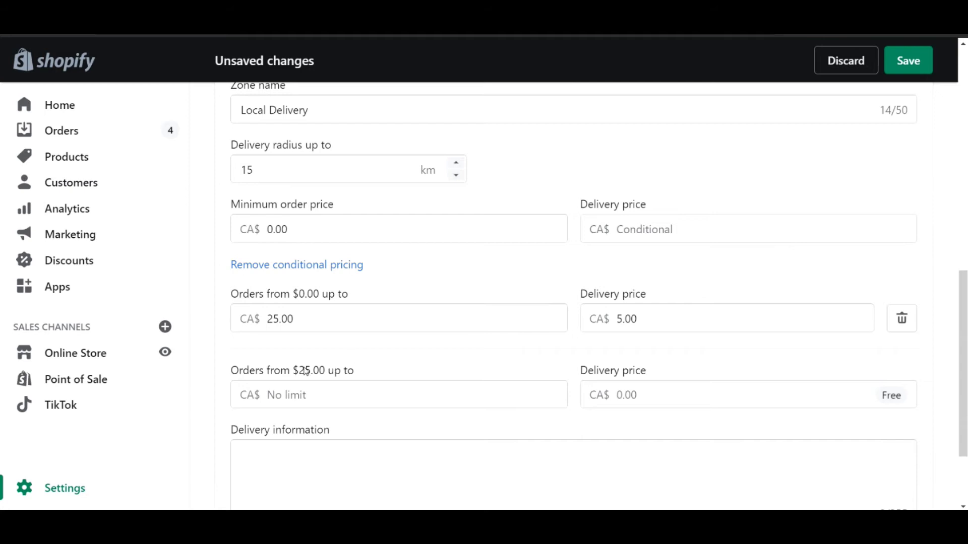
- Make the second tier free with no upper limit for orders above $25.00
{"action": "left_click", "coordinate": [297, 398]}
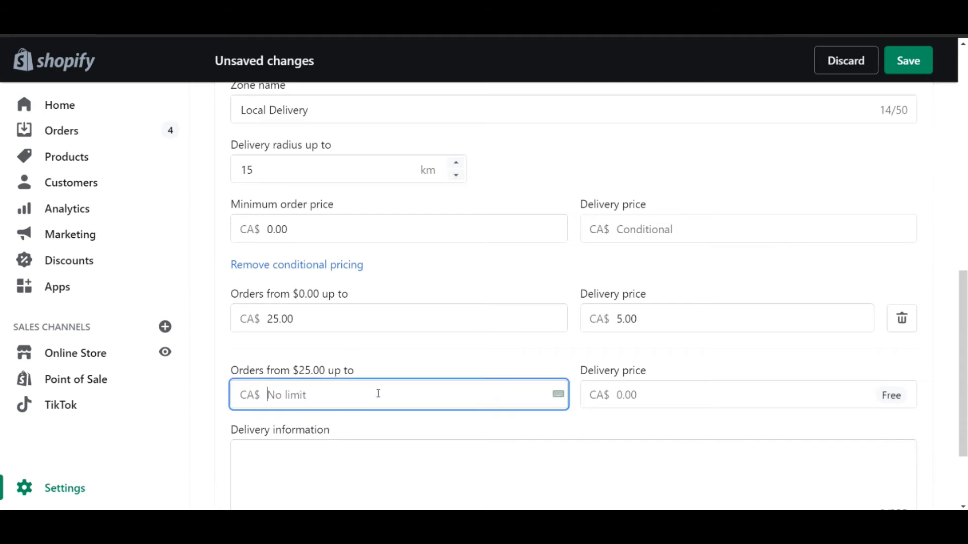
{"action": "type", "text": "50"}
{"action": "left_click", "coordinate": [670, 395]}
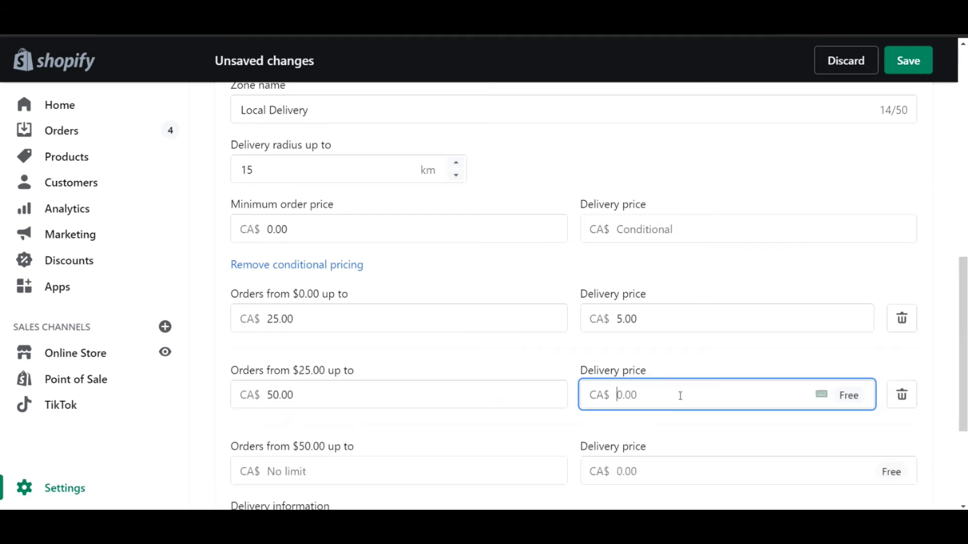
{"action": "type", "text": "250"}
{"action": "left_click", "coordinate": [712, 368]}
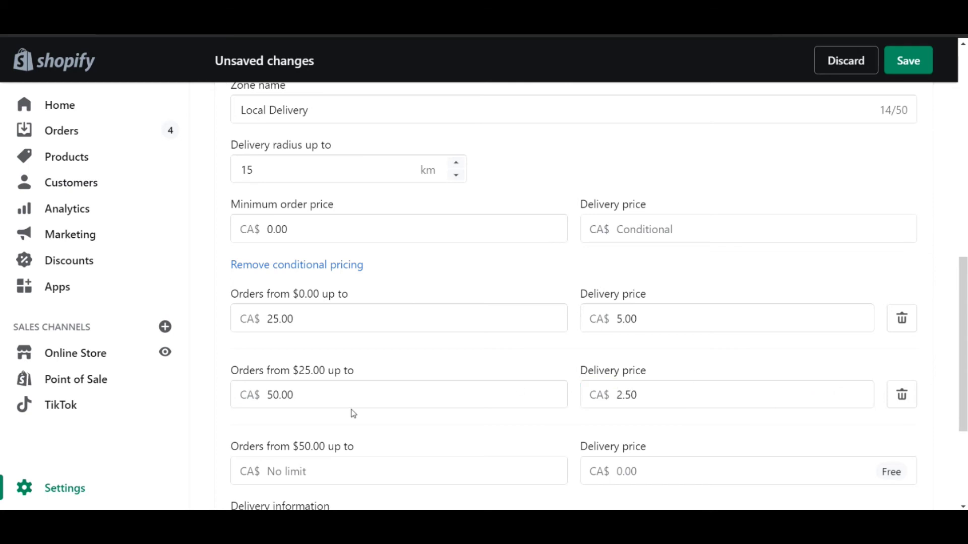
{"action": "left_click_drag", "start_coordinate": [352, 396], "coordinate": [220, 393]}
{"action": "key", "text": "BackSpace"}
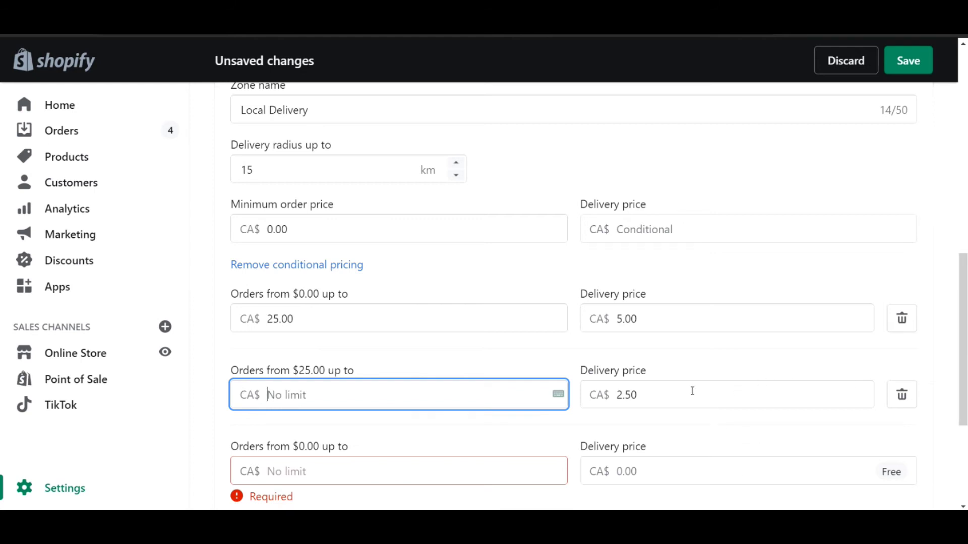
{"action": "key", "text": "Tab"}
{"action": "key", "text": "BackSpace"}
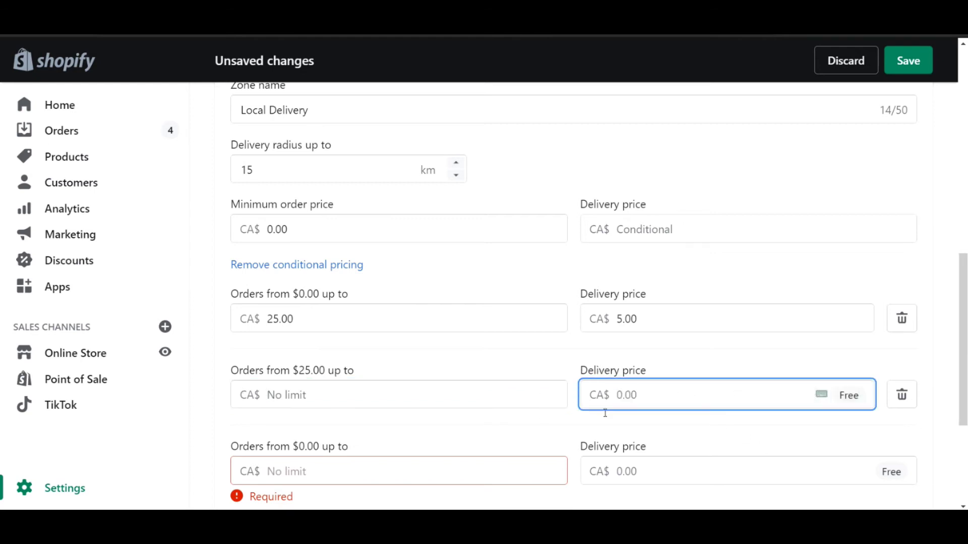
{"action": "scroll", "coordinate": [605, 327], "scroll_direction": "down", "scroll_amount": 2}
{"action": "scroll", "coordinate": [665, 284], "scroll_direction": "down", "scroll_amount": 1}
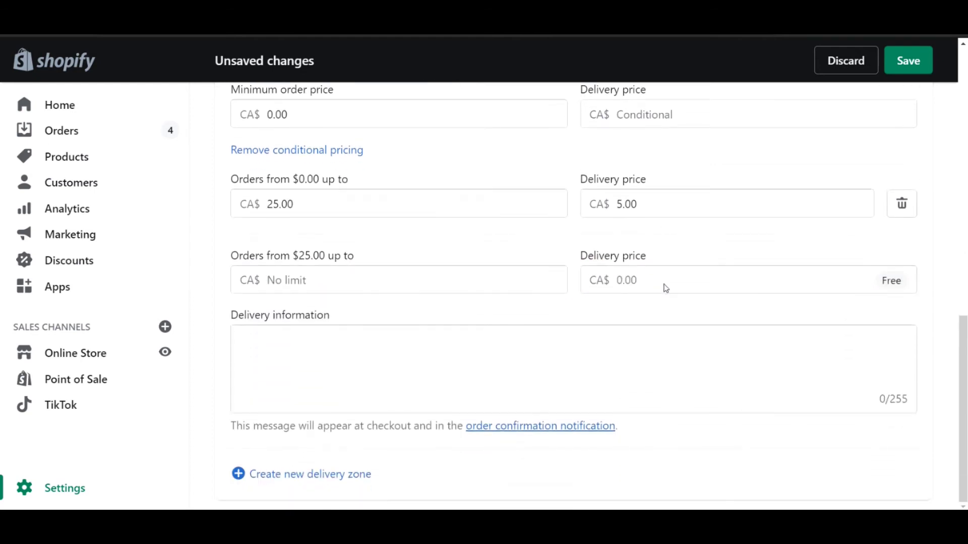
- Paste the same-day delivery message into Delivery information
{"action": "left_click", "coordinate": [443, 346]}
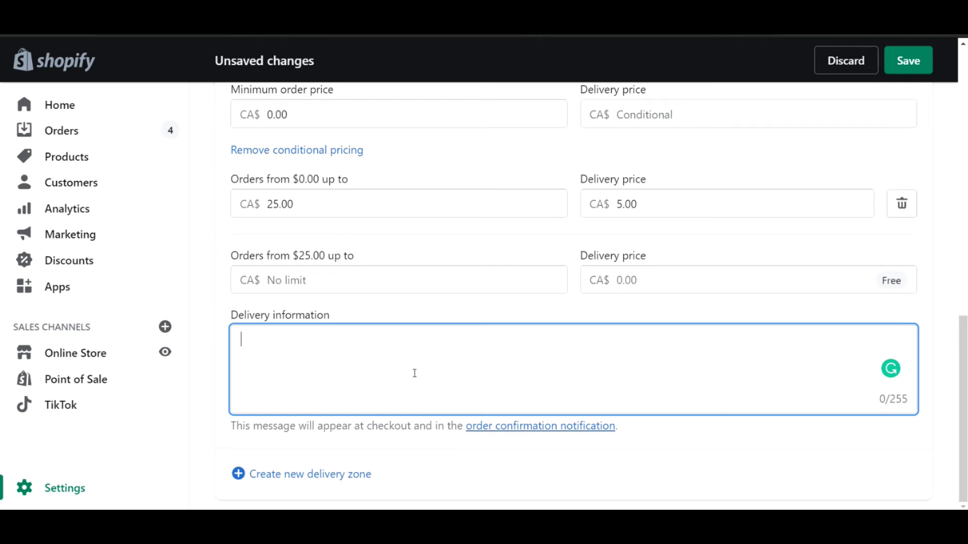
{"action": "type", "text": "Orders placed before 2PM Mon-Fri will have same-day delivery. Orders placed after this time will be shipped the next business day."}
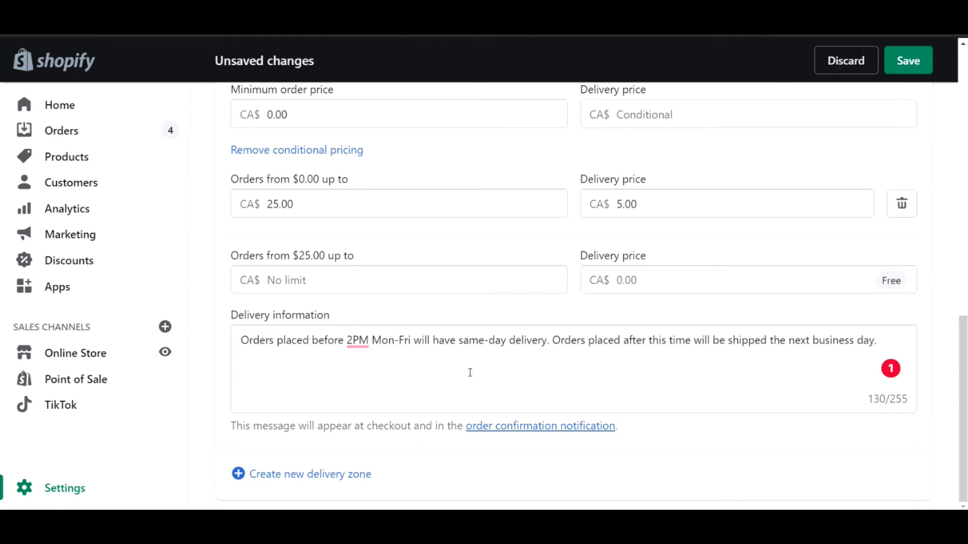
{"action": "double_click", "coordinate": [348, 341]}
{"action": "left_click", "coordinate": [344, 341]}
- Save the Vancouver local delivery settings and return to Shipping and delivery
{"action": "scroll", "coordinate": [537, 366], "scroll_direction": "up", "scroll_amount": 3}
{"action": "scroll", "coordinate": [786, 445], "scroll_direction": "down", "scroll_amount": 3}
{"action": "left_click", "coordinate": [902, 69]}
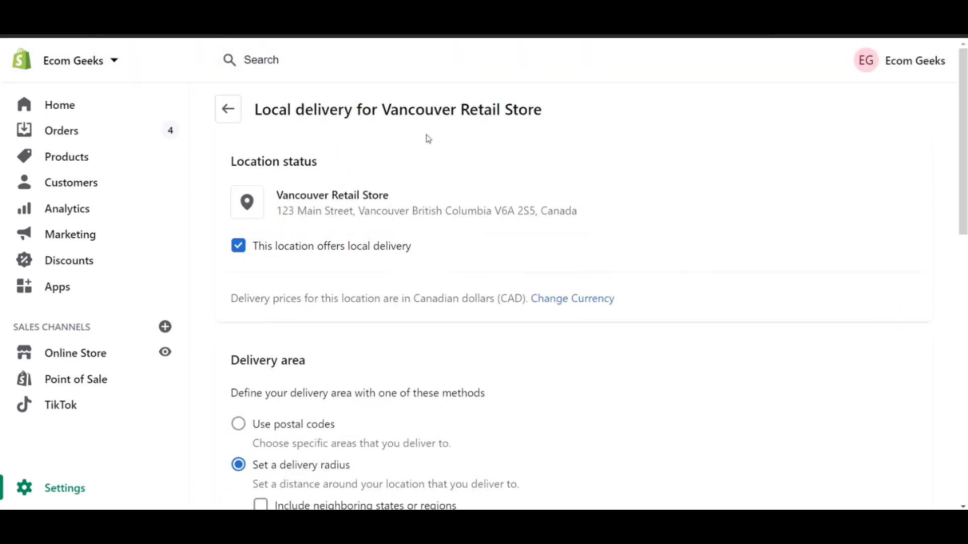
{"action": "left_click", "coordinate": [230, 112]}
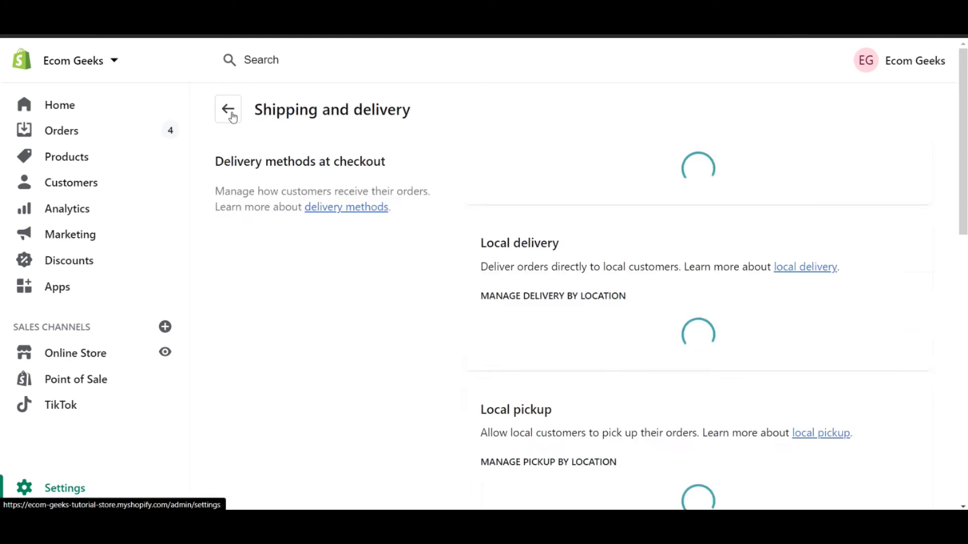
{"action": "scroll", "coordinate": [684, 188], "scroll_direction": "down", "scroll_amount": 5}
{"action": "scroll", "coordinate": [684, 188], "scroll_direction": "down", "scroll_amount": 4}
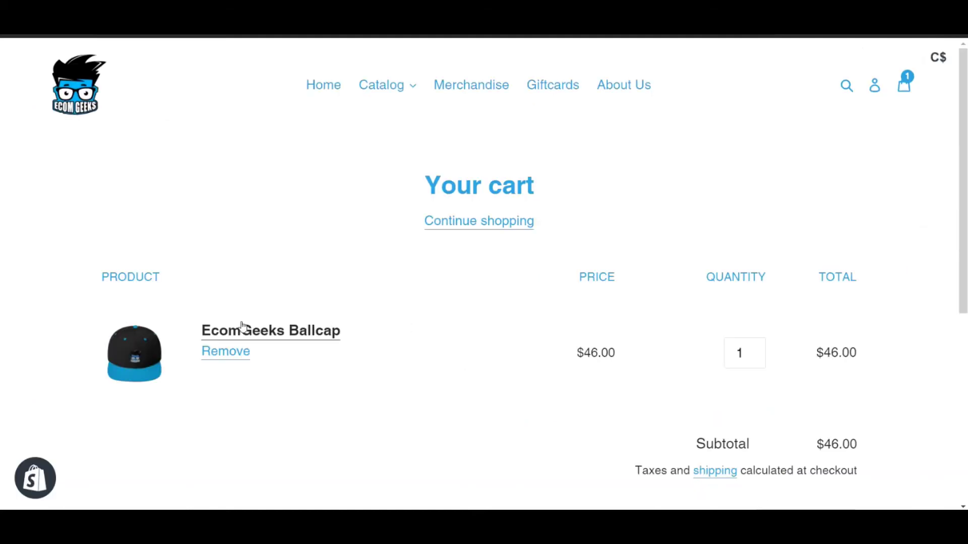
- Check out the EcomGeeks Ballcap and reach shipping with free Local delivery, total CA$48.30
{"action": "scroll", "coordinate": [488, 305], "scroll_direction": "down", "scroll_amount": 2}
{"action": "scroll", "coordinate": [488, 305], "scroll_direction": "down", "scroll_amount": 2}
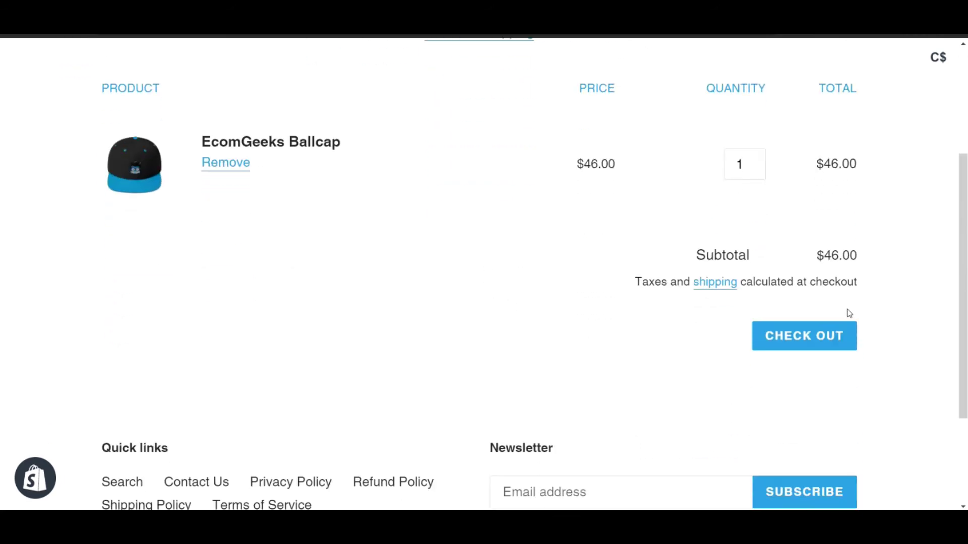
{"action": "left_click", "coordinate": [823, 337]}
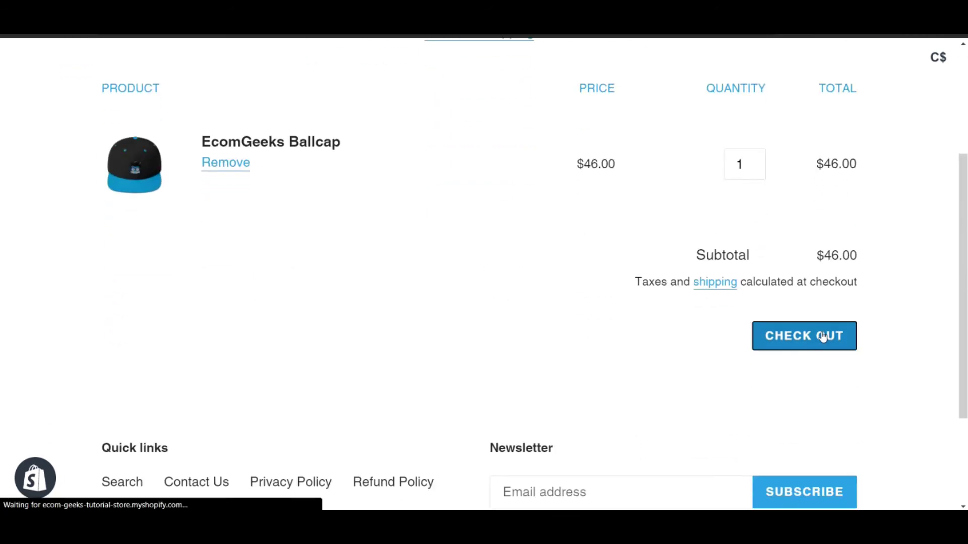
{"action": "scroll", "coordinate": [491, 277], "scroll_direction": "down", "scroll_amount": 6}
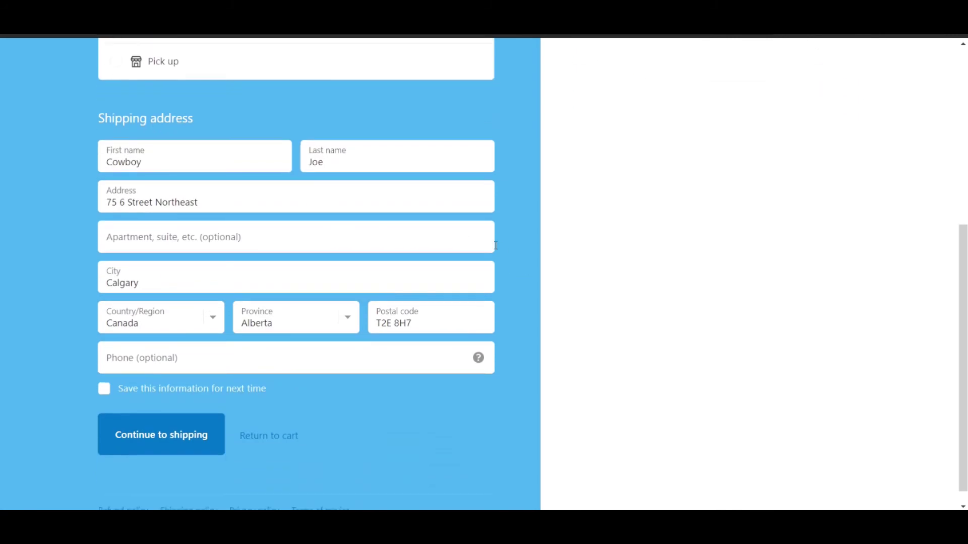
{"action": "scroll", "coordinate": [513, 298], "scroll_direction": "up", "scroll_amount": 4}
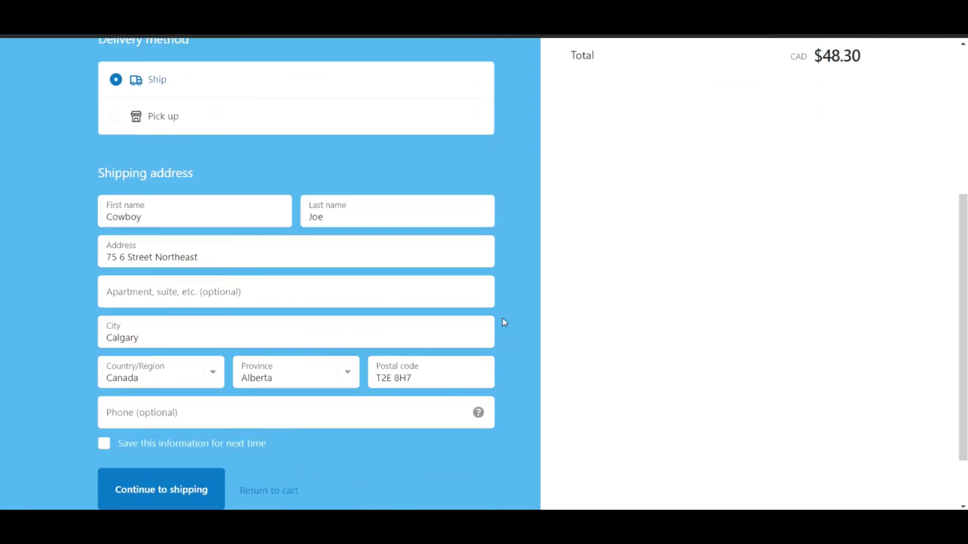
{"action": "scroll", "coordinate": [500, 327], "scroll_direction": "down", "scroll_amount": 3}
{"action": "scroll", "coordinate": [453, 244], "scroll_direction": "up", "scroll_amount": 3}
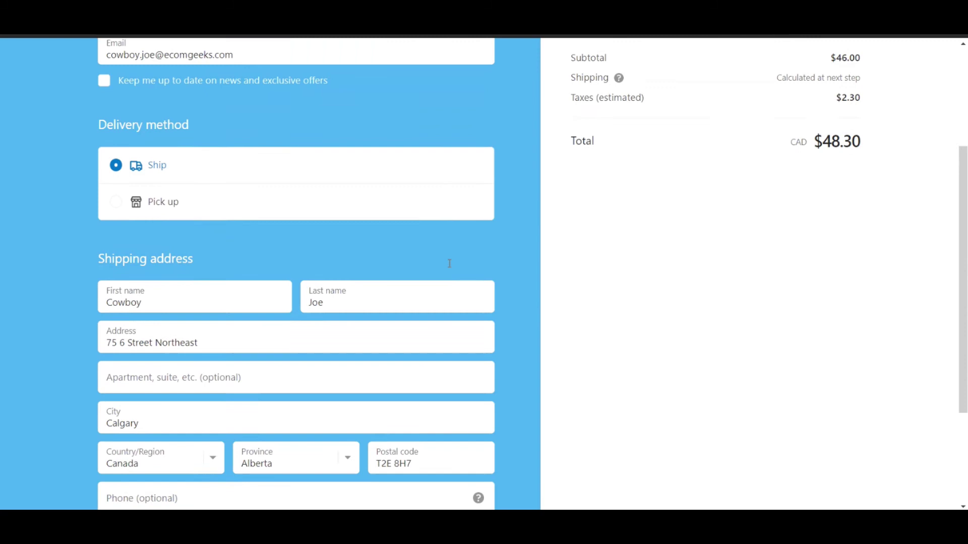
{"action": "scroll", "coordinate": [400, 350], "scroll_direction": "down", "scroll_amount": 5}
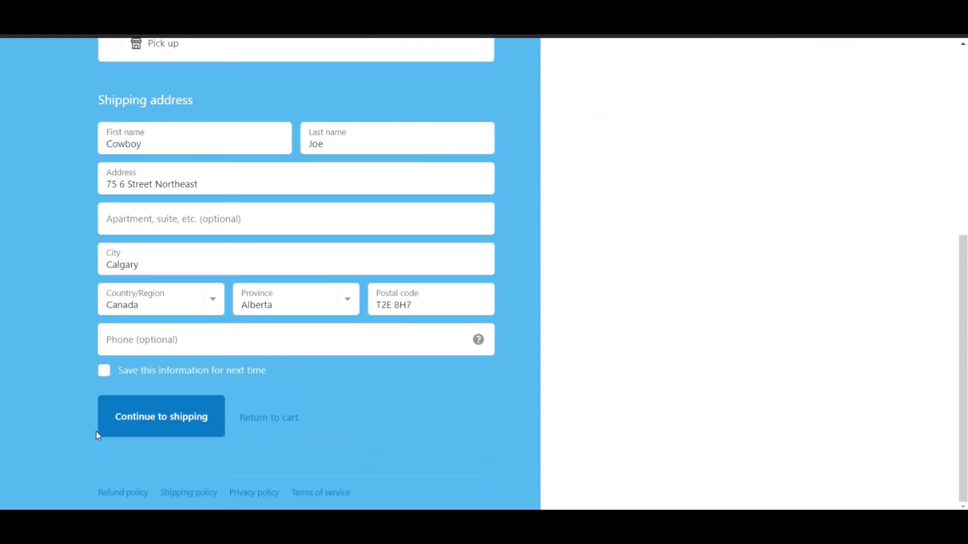
{"action": "left_click", "coordinate": [146, 418]}
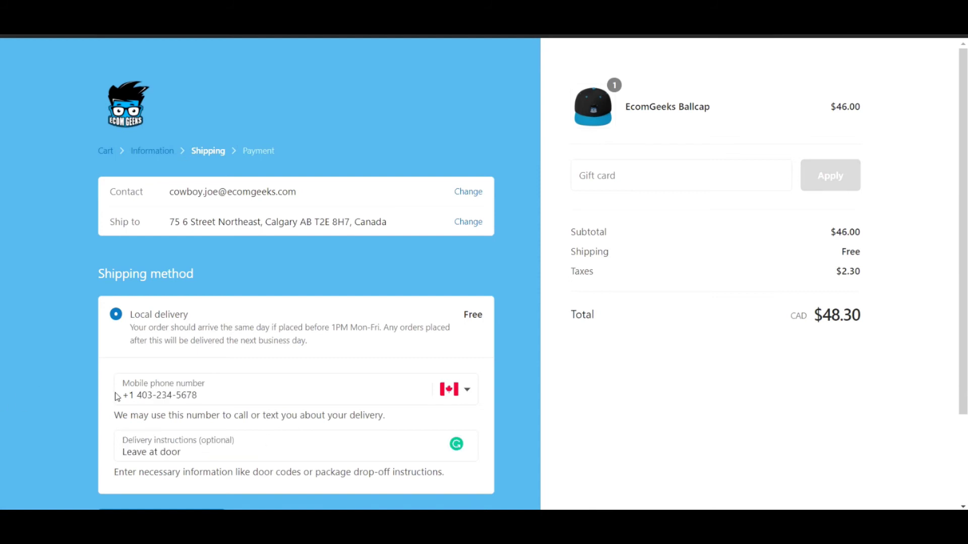
- Pay for and place the CAD $48.30 Ballcap test order
{"action": "scroll", "coordinate": [531, 420], "scroll_direction": "down", "scroll_amount": 3}
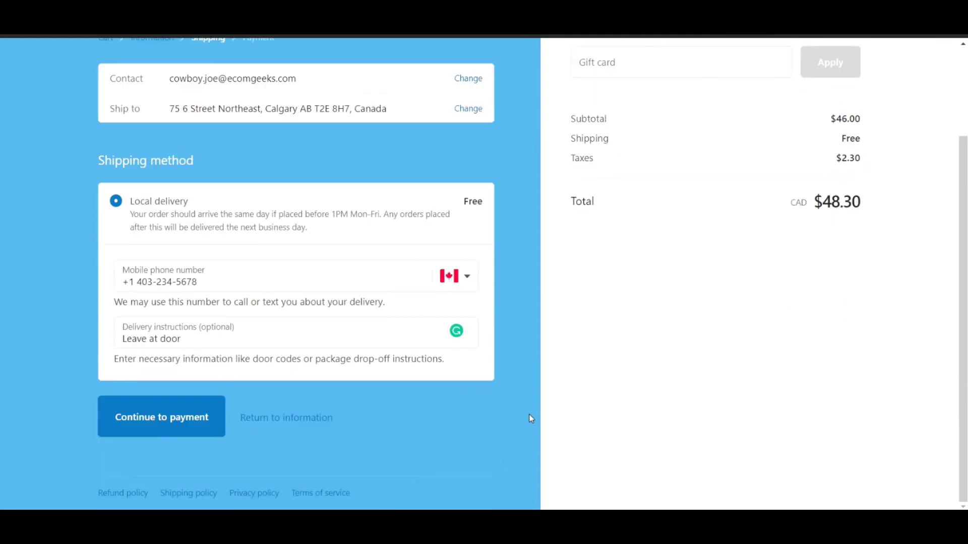
{"action": "left_click", "coordinate": [155, 427]}
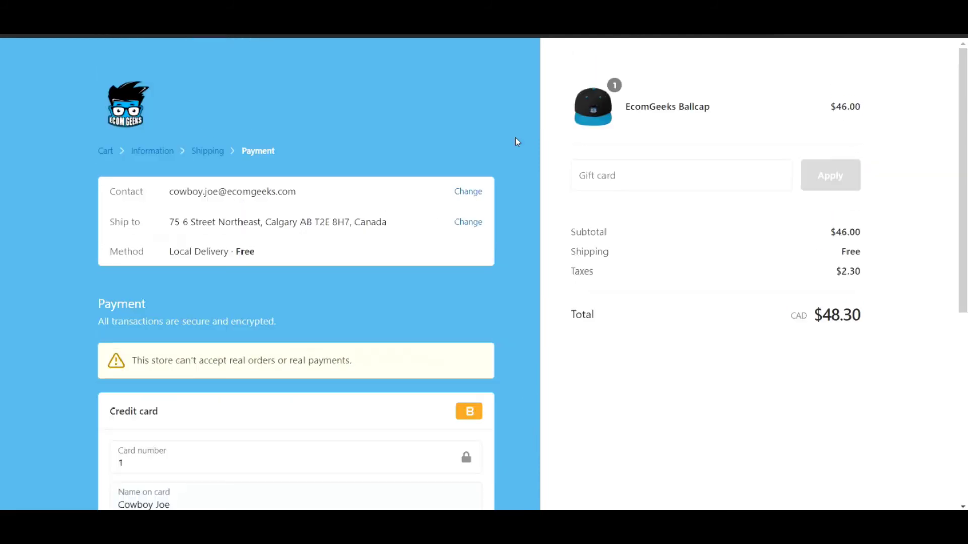
{"action": "scroll", "coordinate": [515, 143], "scroll_direction": "down", "scroll_amount": 7}
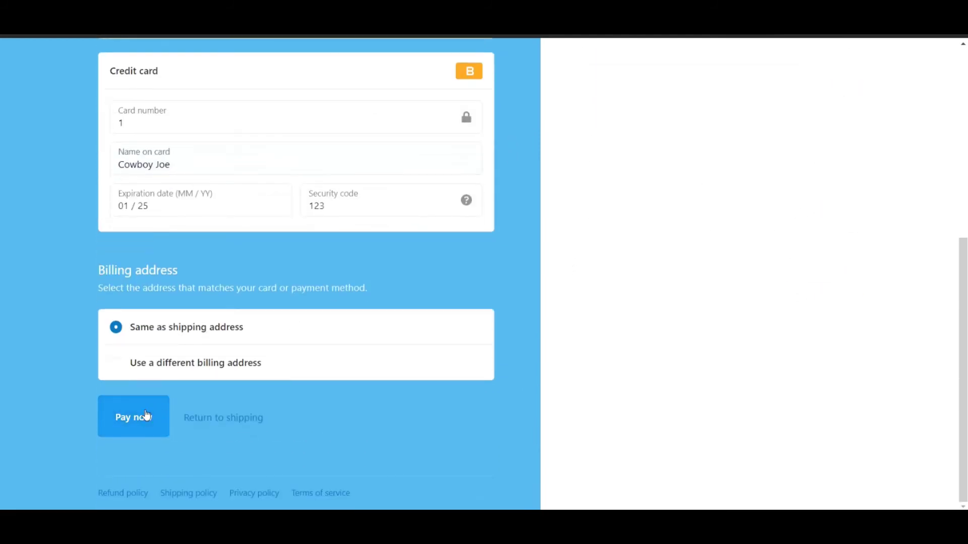
{"action": "left_click", "coordinate": [143, 417]}
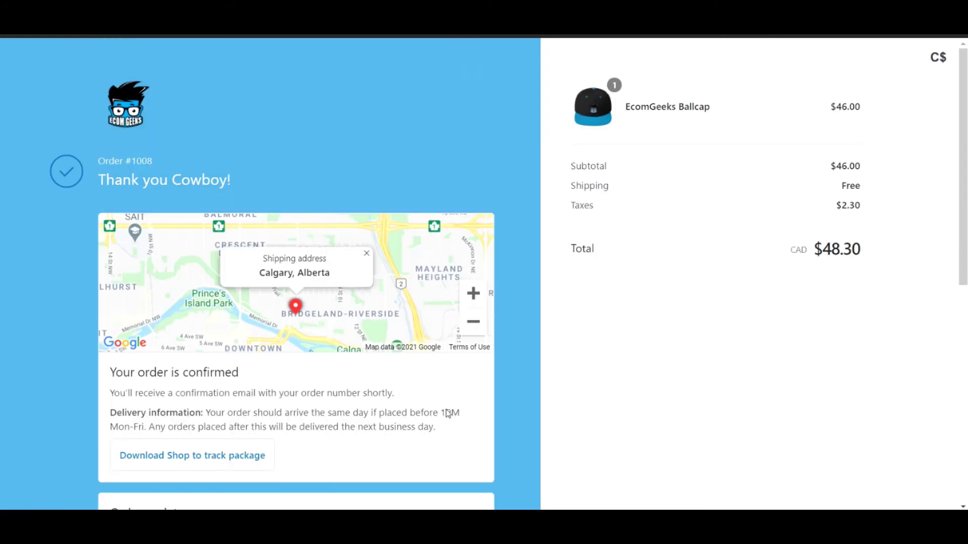
- Review the delivery information on the order confirmation page
{"action": "left_click_drag", "start_coordinate": [442, 427], "coordinate": [110, 418]}
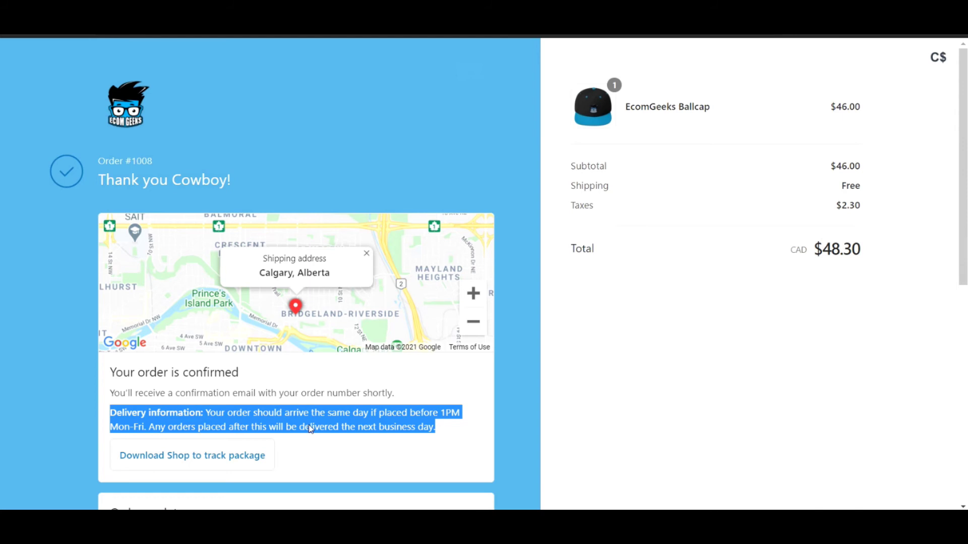
{"action": "scroll", "coordinate": [459, 432], "scroll_direction": "down", "scroll_amount": 6}
{"action": "left_click", "coordinate": [438, 310]}
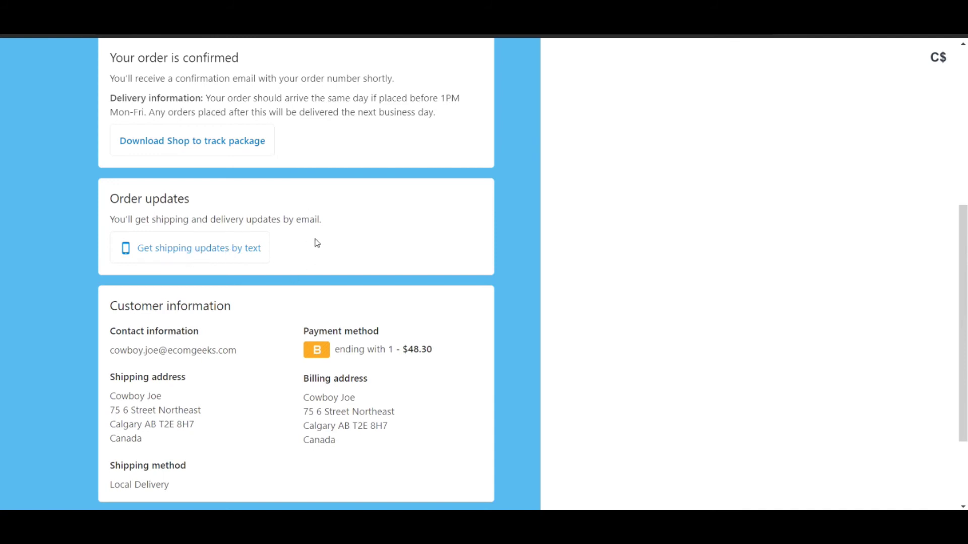
{"action": "scroll", "coordinate": [333, 243], "scroll_direction": "down", "scroll_amount": 2}
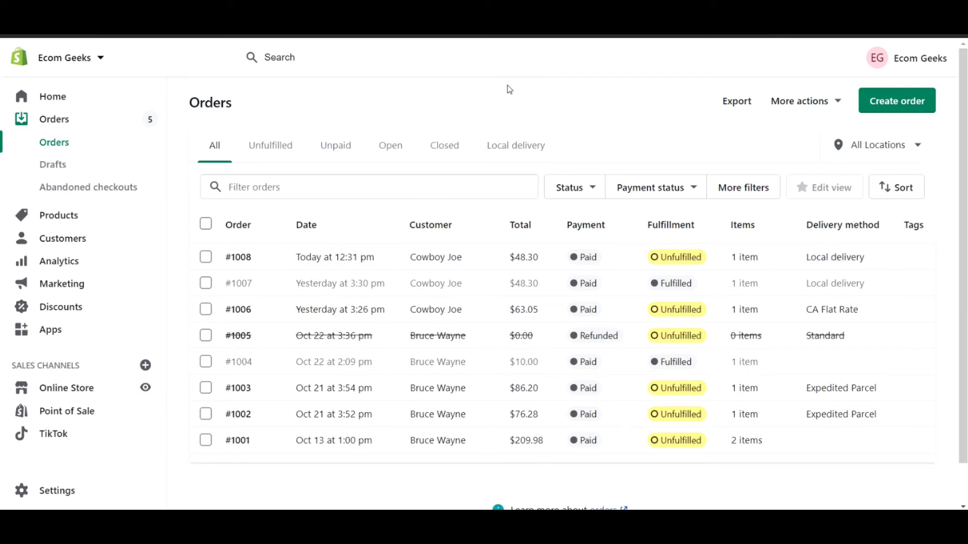
- In the Shopify Local Delivery app, create a new delivery list with both unassigned local-delivery orders
{"action": "left_click", "coordinate": [57, 333]}
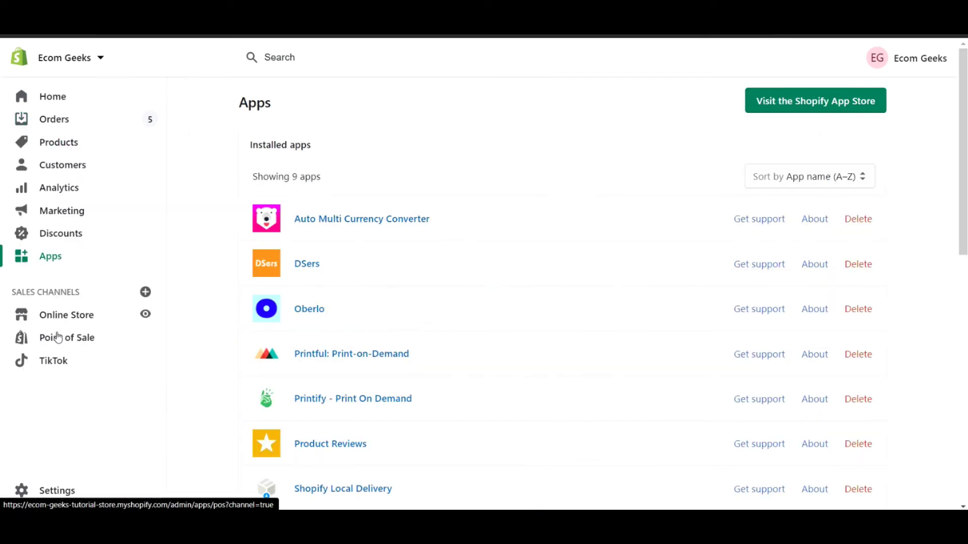
{"action": "scroll", "coordinate": [480, 248], "scroll_direction": "down", "scroll_amount": 4}
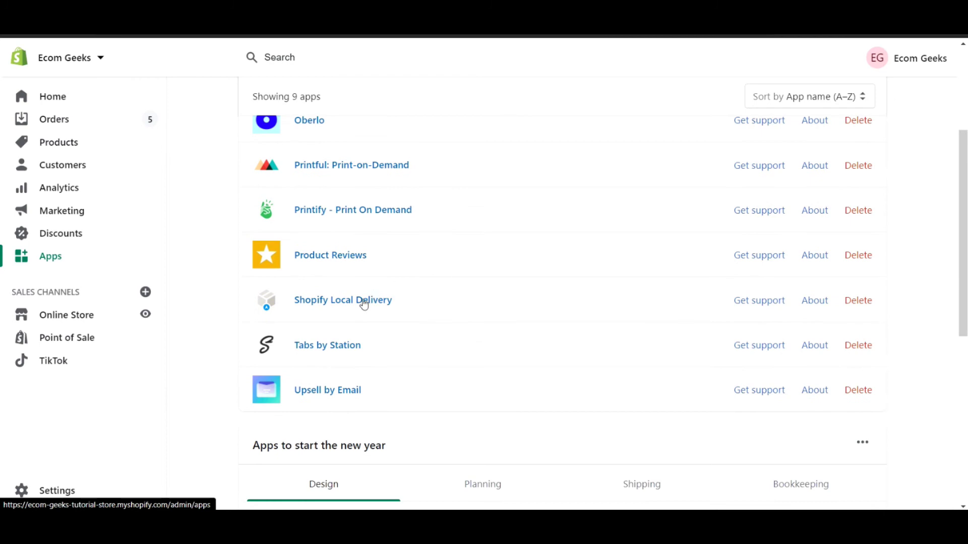
{"action": "left_click", "coordinate": [364, 303]}
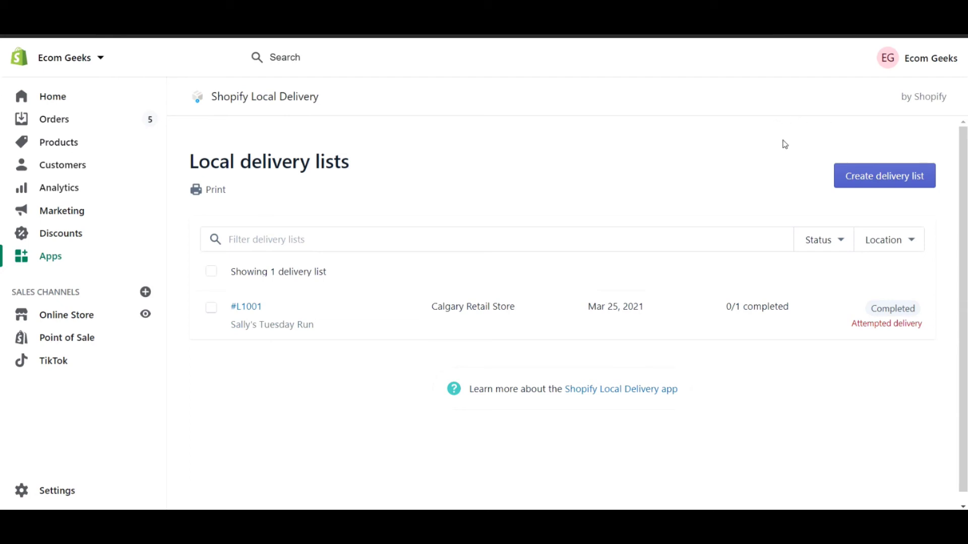
{"action": "left_click", "coordinate": [885, 183]}
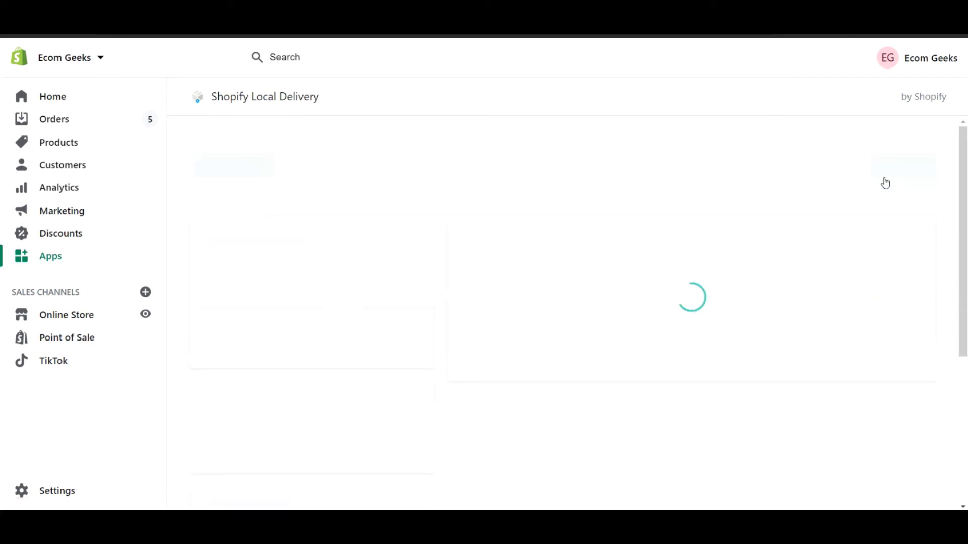
{"action": "scroll", "coordinate": [456, 146], "scroll_direction": "down", "scroll_amount": 1}
{"action": "scroll", "coordinate": [456, 146], "scroll_direction": "down", "scroll_amount": 4}
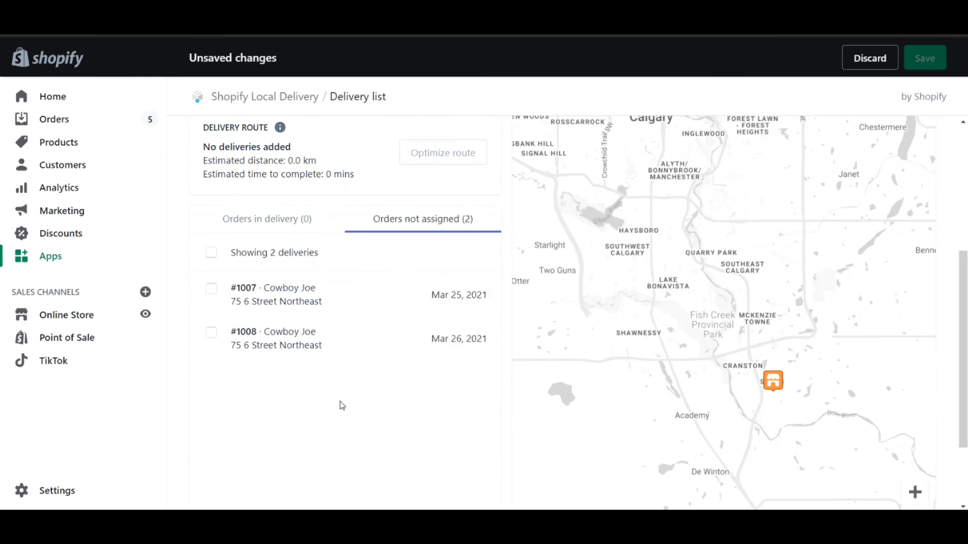
{"action": "left_click", "coordinate": [211, 335]}
{"action": "left_click", "coordinate": [211, 289]}
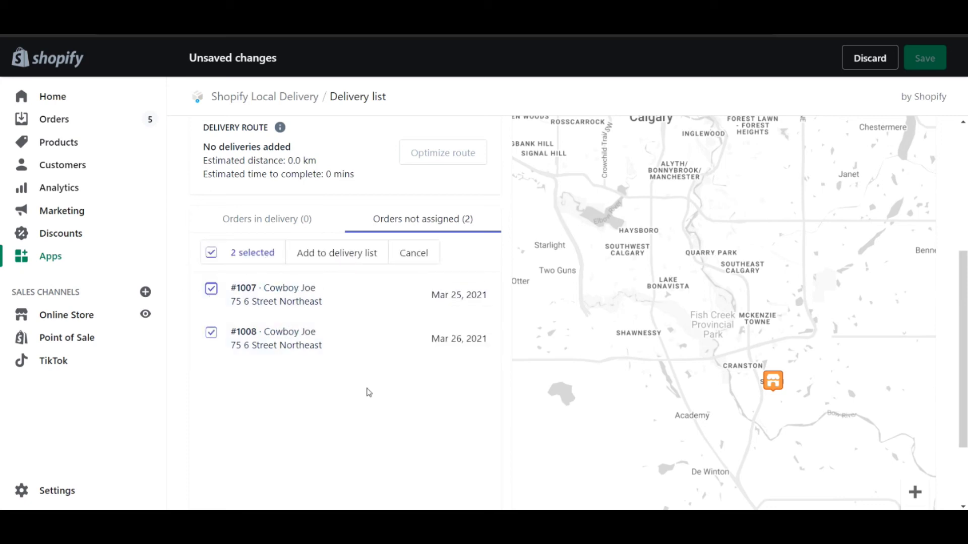
{"action": "left_click", "coordinate": [327, 254]}
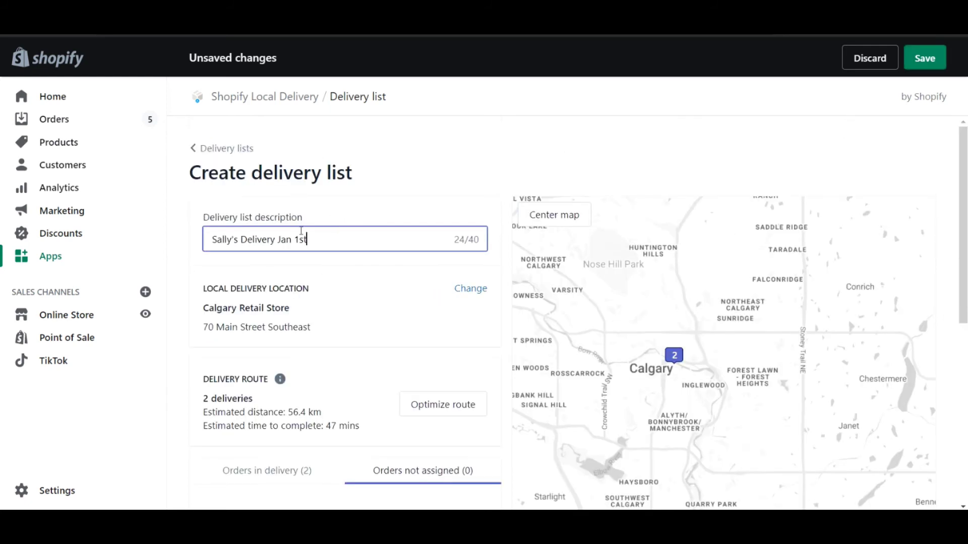
- Optimize the route to 56.4 km and 47 minutes, then save delivery list #L1002
{"action": "left_click_drag", "start_coordinate": [214, 239], "coordinate": [309, 240]}
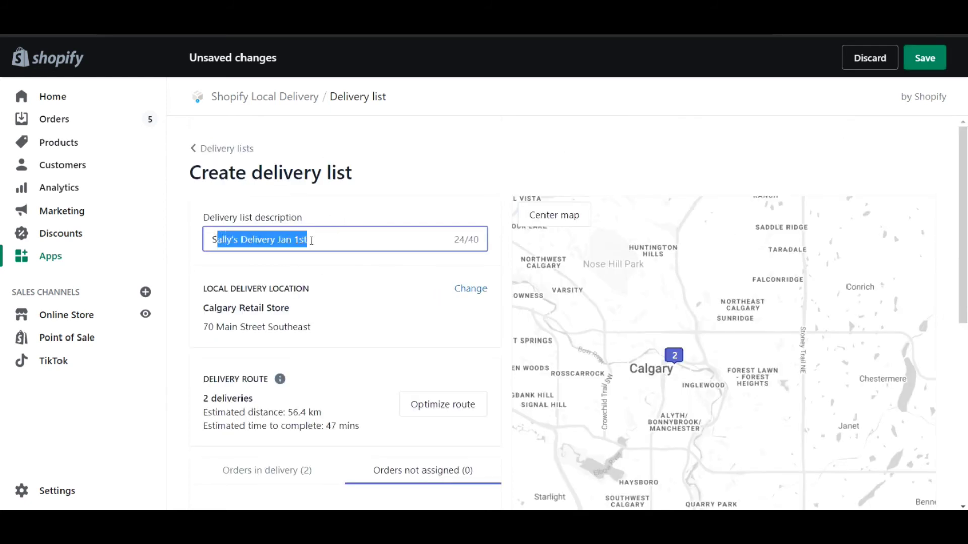
{"action": "left_click", "coordinate": [324, 211]}
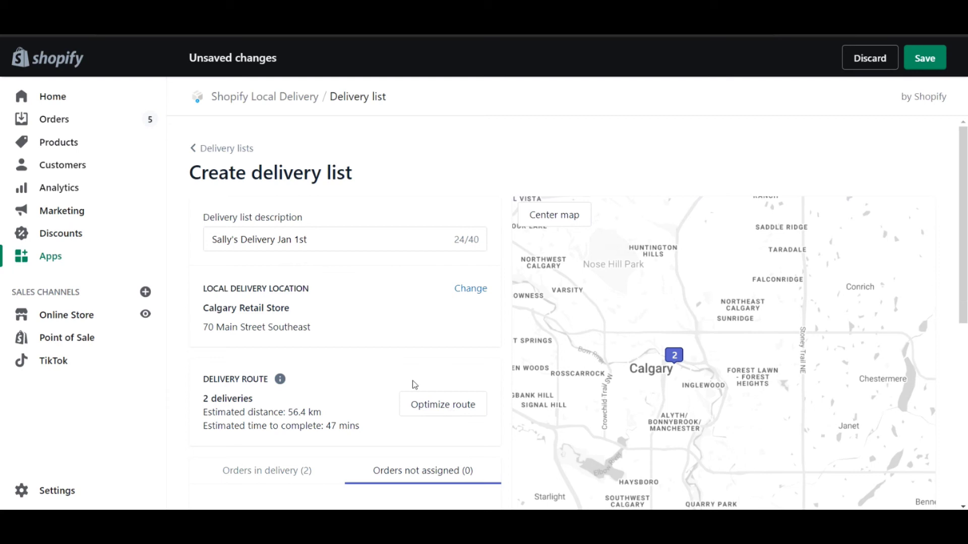
{"action": "left_click", "coordinate": [454, 414]}
{"action": "scroll", "coordinate": [750, 374], "scroll_direction": "down", "scroll_amount": 3}
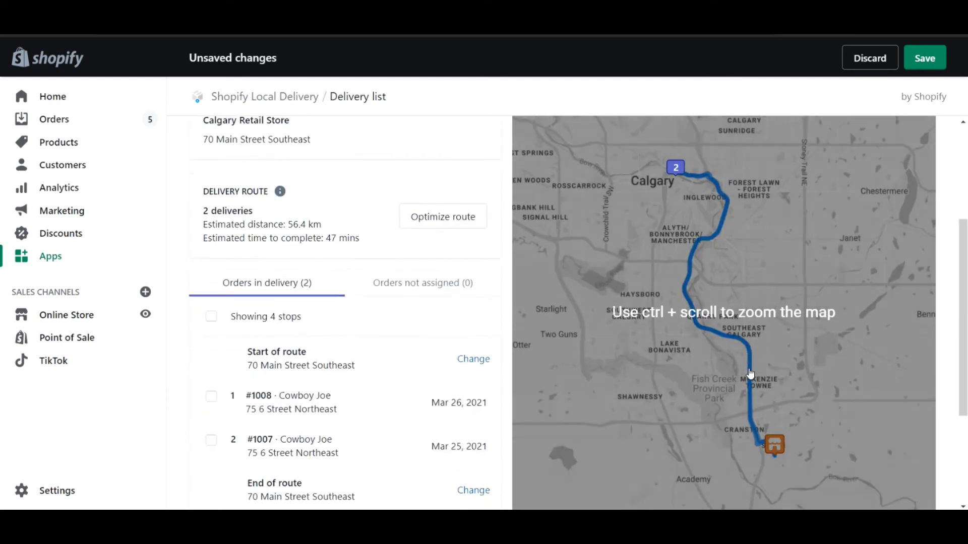
{"action": "scroll", "coordinate": [750, 374], "scroll_direction": "up", "scroll_amount": 1}
{"action": "scroll", "coordinate": [354, 335], "scroll_direction": "up", "scroll_amount": 3}
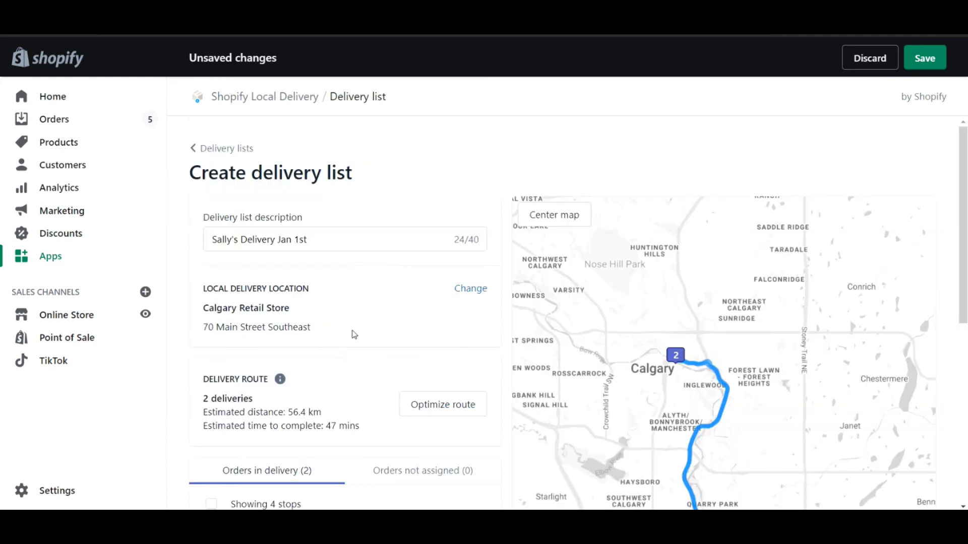
{"action": "left_click", "coordinate": [925, 59]}
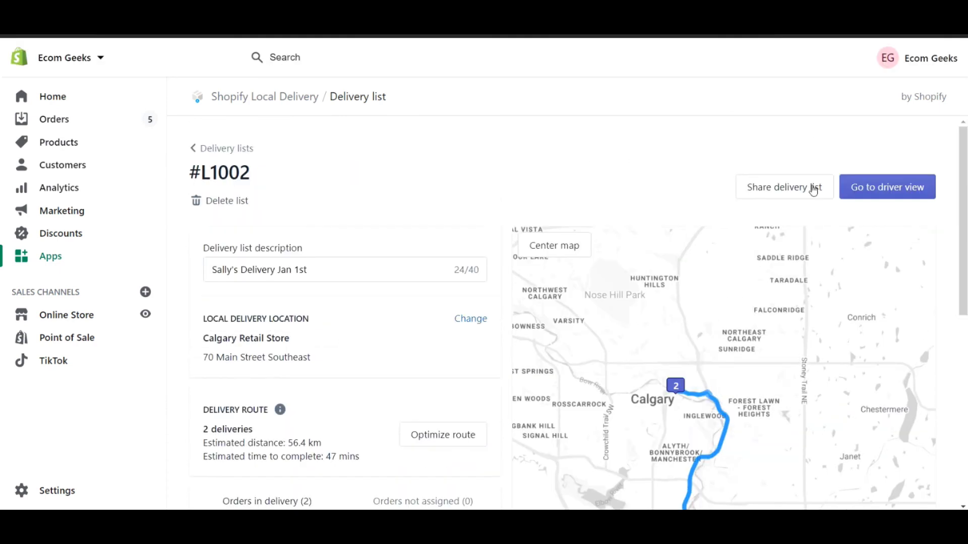
{"action": "left_click", "coordinate": [805, 193]}
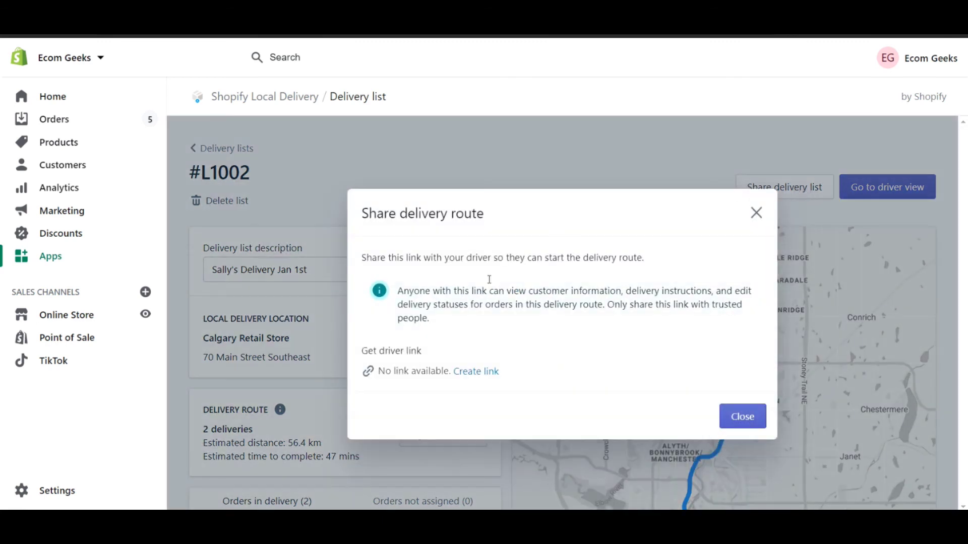
- Create and copy a driver link for list #L1002, then start the delivery run
{"action": "left_click", "coordinate": [483, 375]}
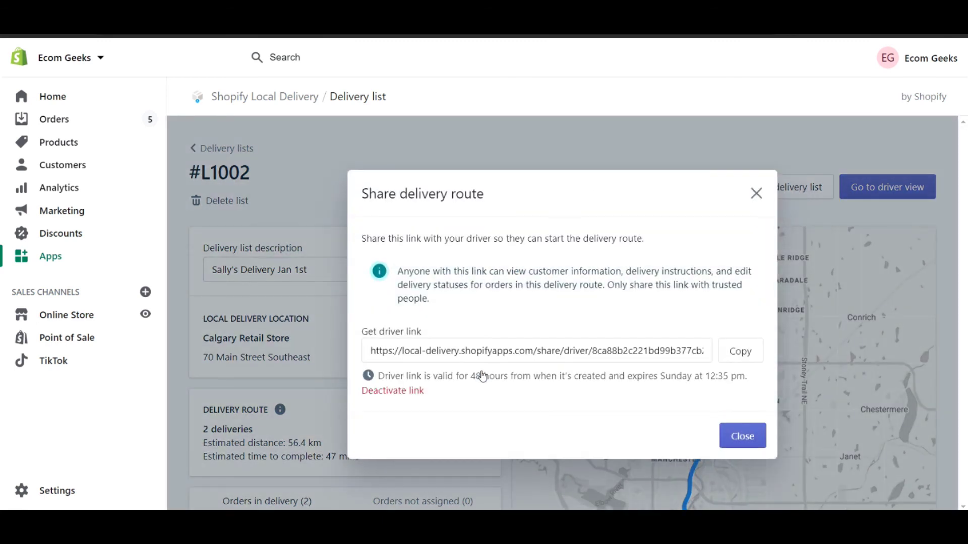
{"action": "left_click", "coordinate": [754, 360]}
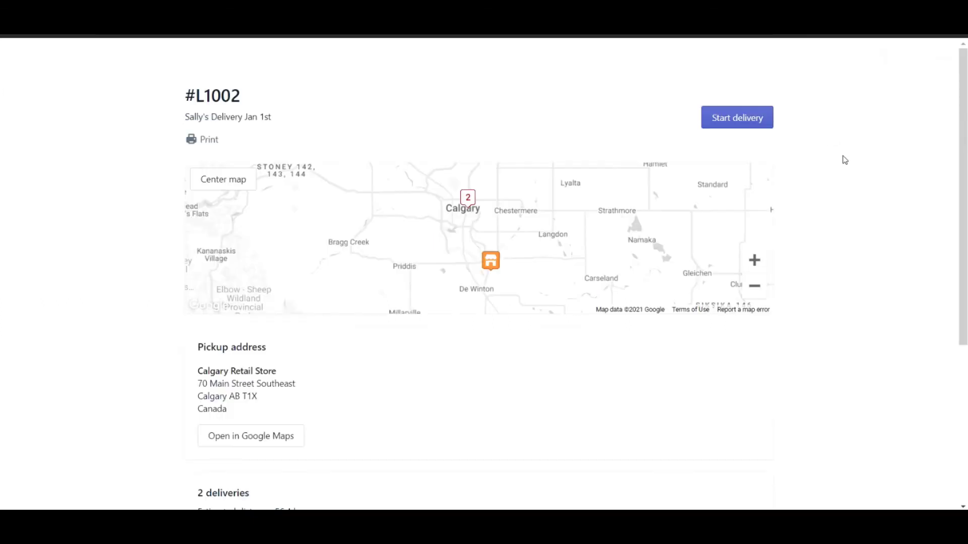
{"action": "scroll", "coordinate": [867, 225], "scroll_direction": "down", "scroll_amount": 5}
{"action": "left_click", "coordinate": [738, 125]}
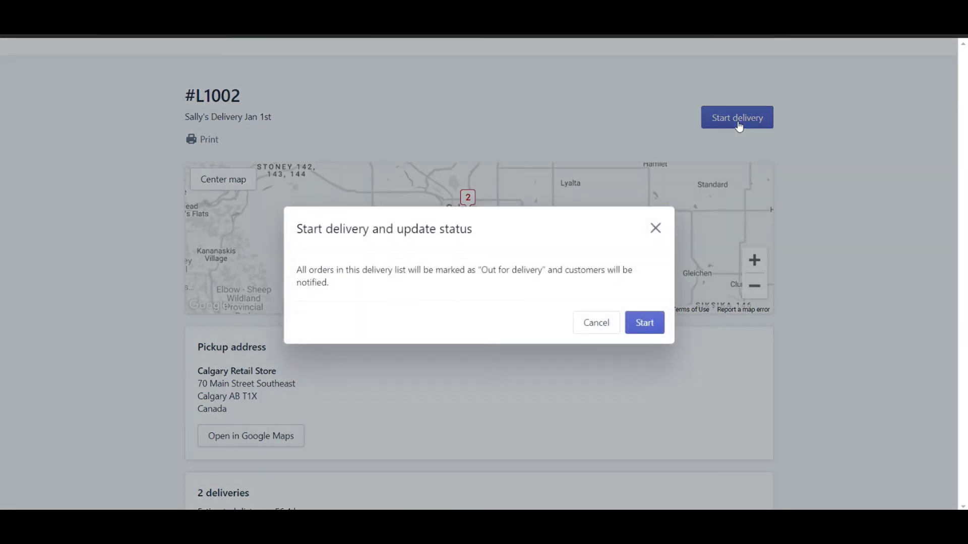
{"action": "left_click", "coordinate": [645, 328]}
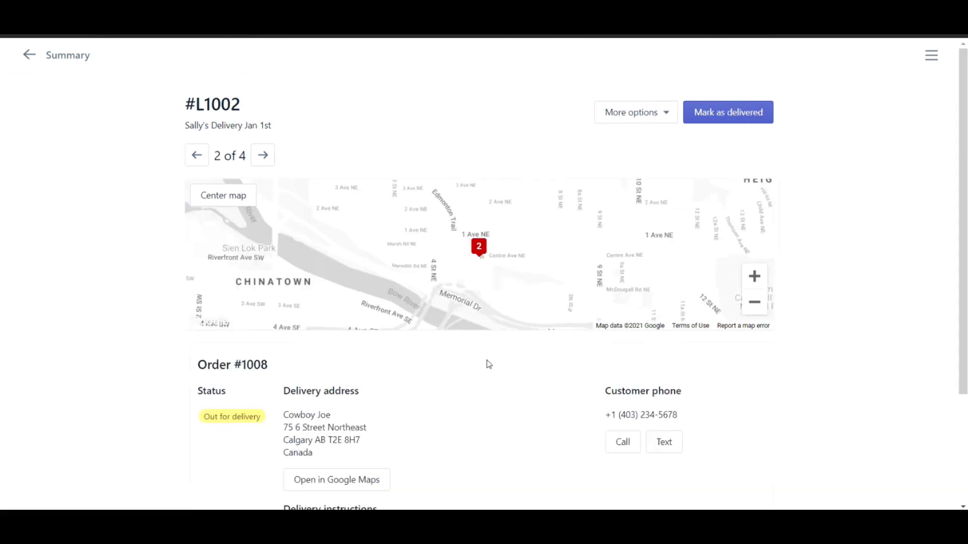
- Mark order #1008 as delivered and confirm, advancing the route to stop 3 of 4
{"action": "scroll", "coordinate": [498, 368], "scroll_direction": "down", "scroll_amount": 3}
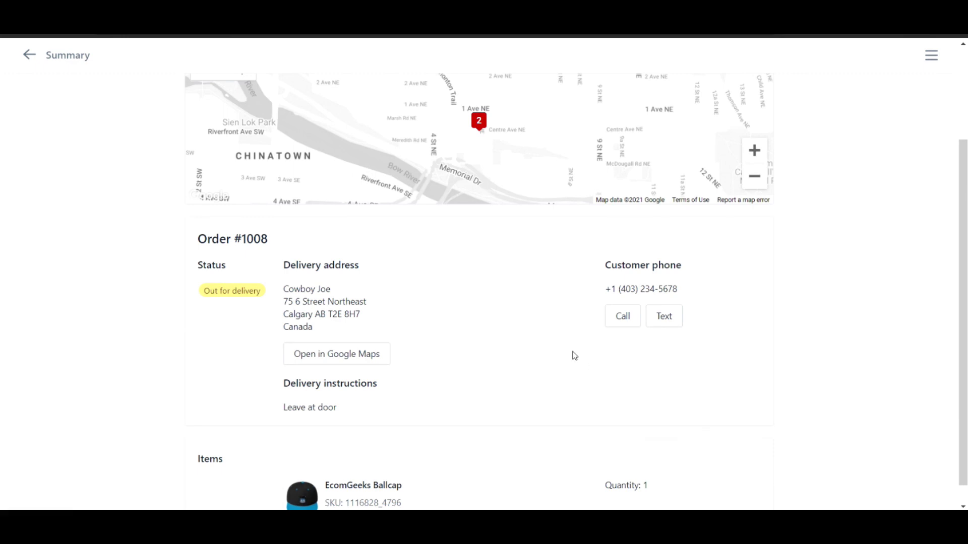
{"action": "scroll", "coordinate": [839, 240], "scroll_direction": "up", "scroll_amount": 3}
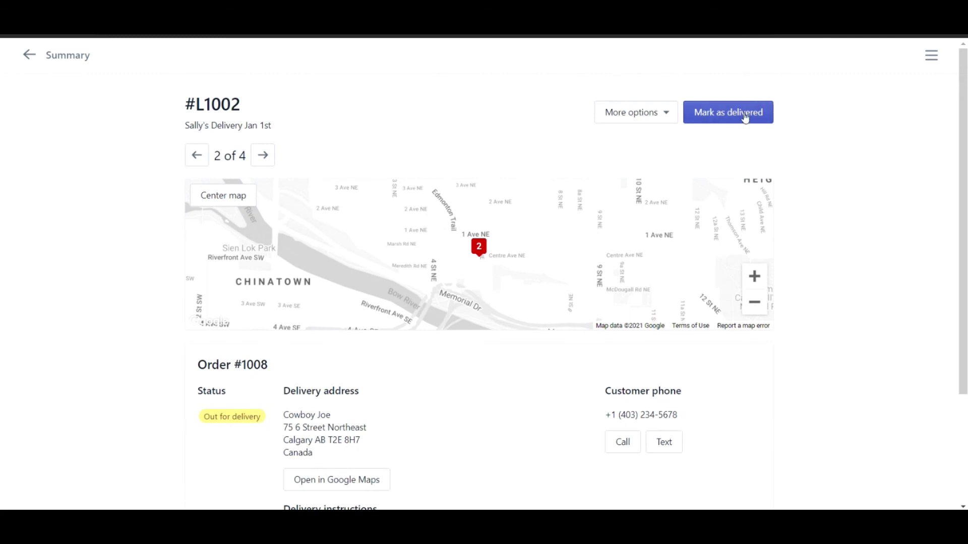
{"action": "left_click", "coordinate": [738, 122]}
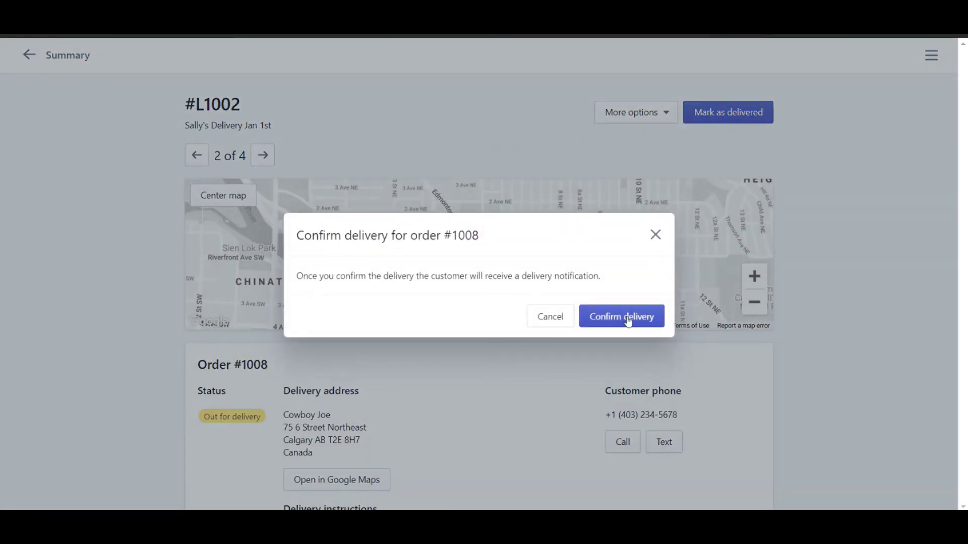
{"action": "left_click", "coordinate": [628, 325]}
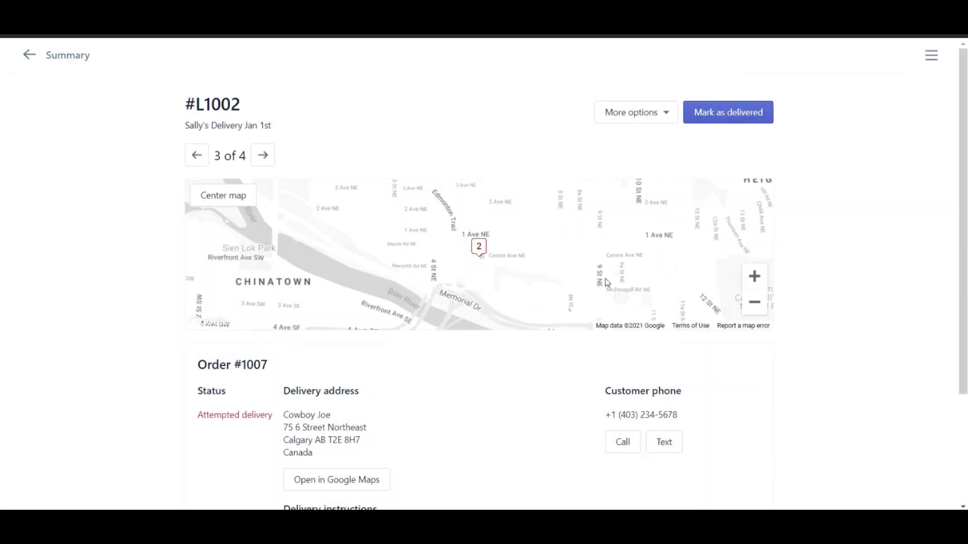